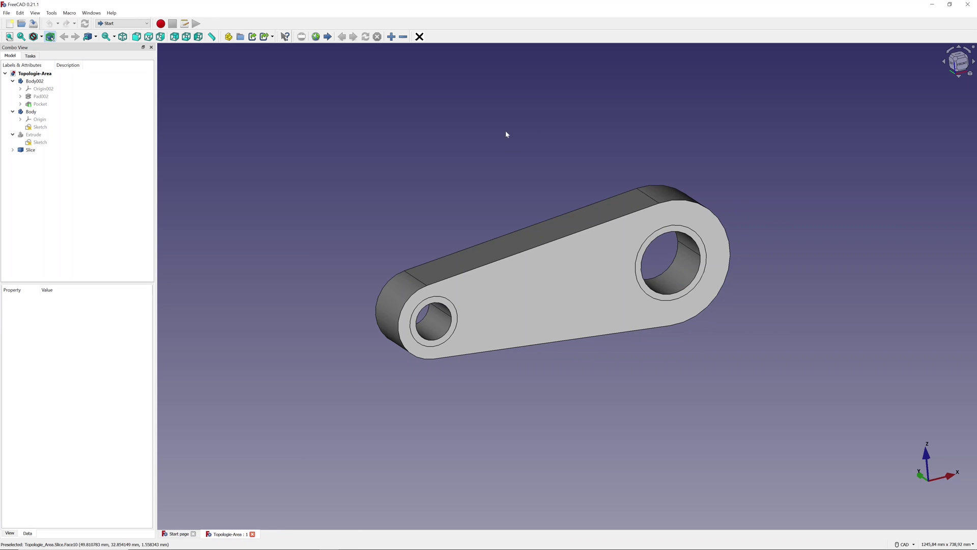
Step: Examine the sliced lever's face division by selecting the rings around both bores and the large flat face
click(643, 286)
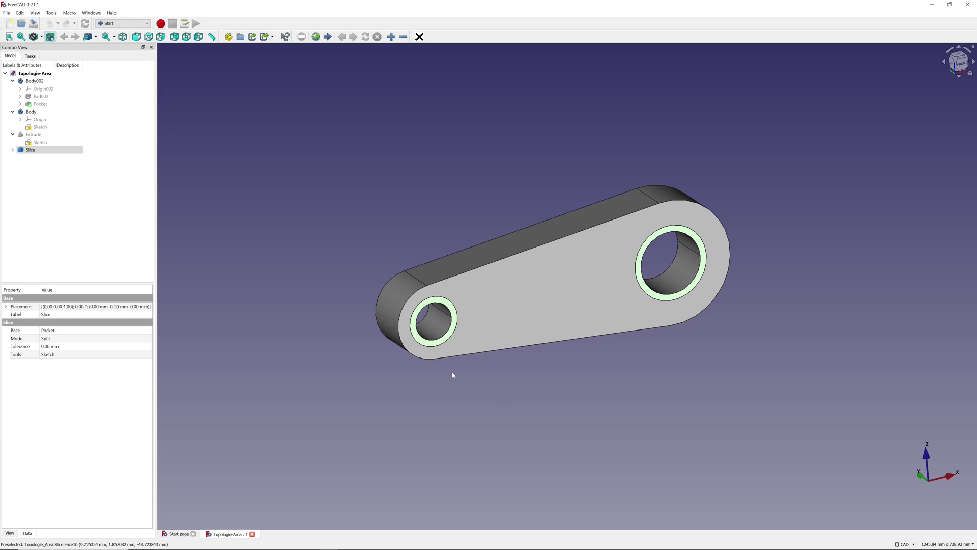
click(538, 293)
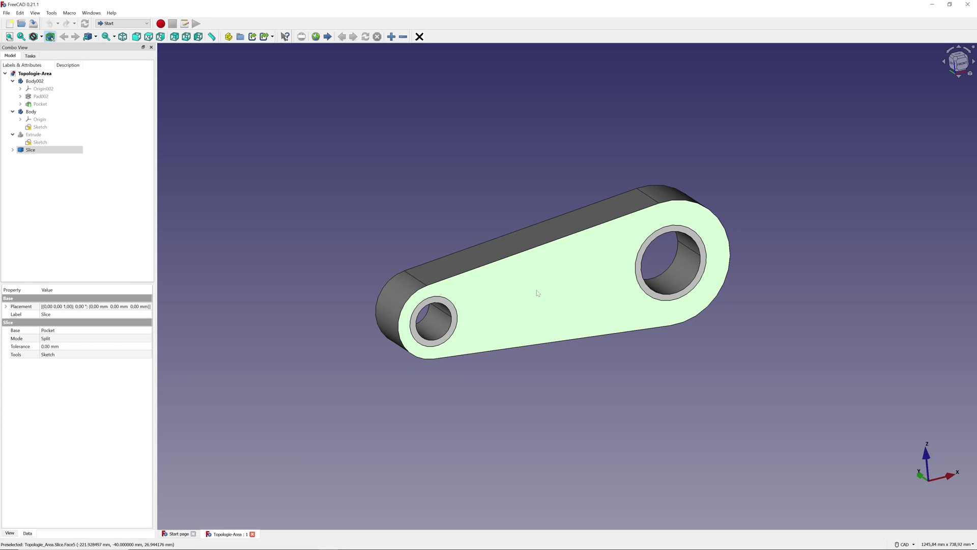
scroll(622, 375, down, 1)
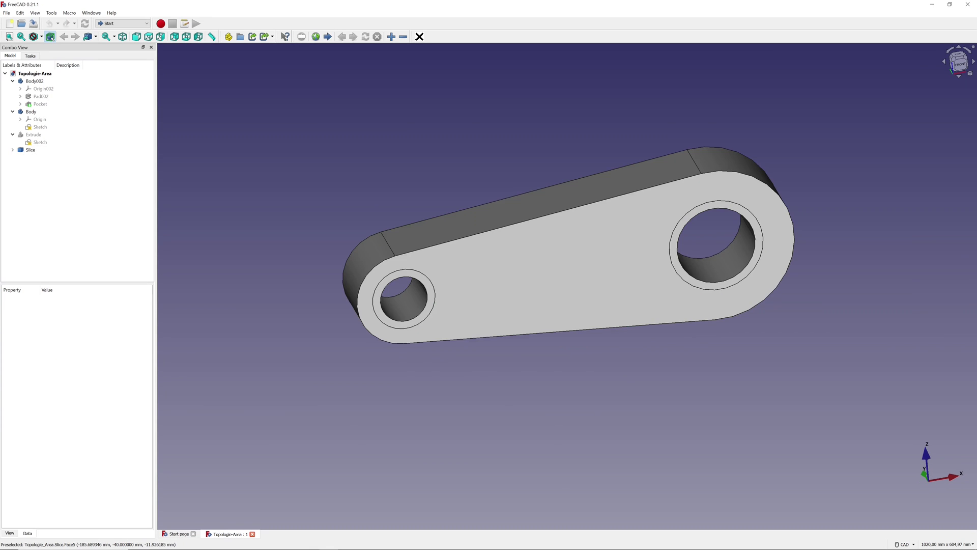
Step: Switch to PrePoMax and examine the lever's geometry and its FE model mesh from several sides
key(alt+Tab)
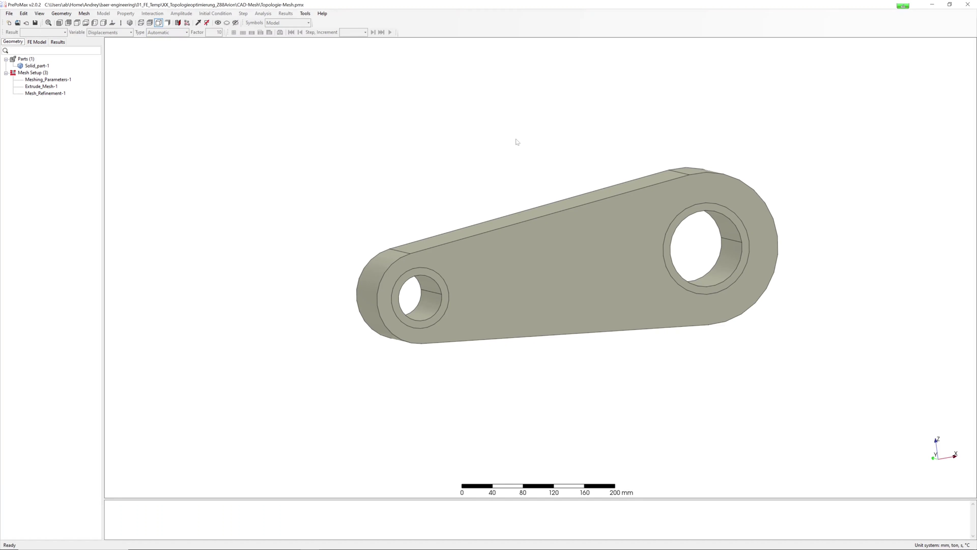
middle_drag(535, 146, 535, 185)
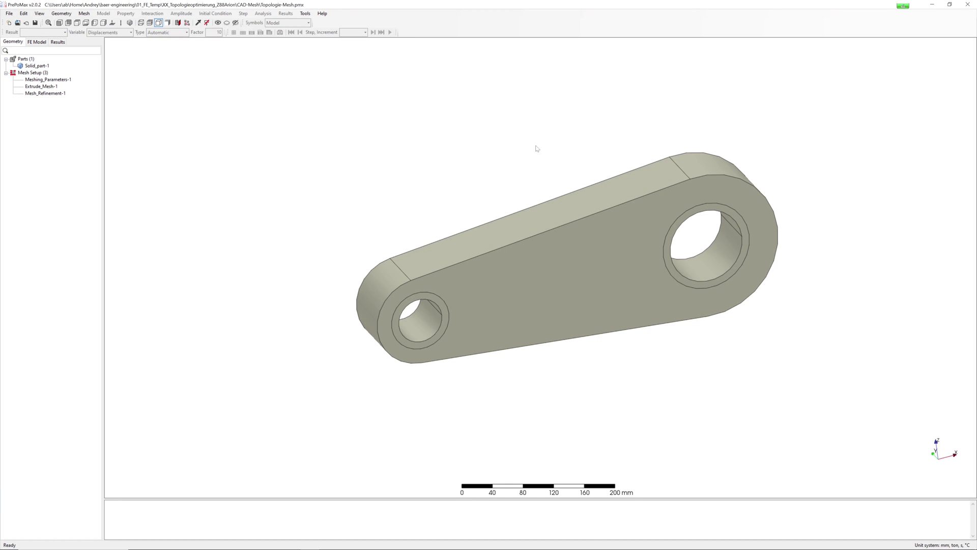
drag(494, 101, 523, 130)
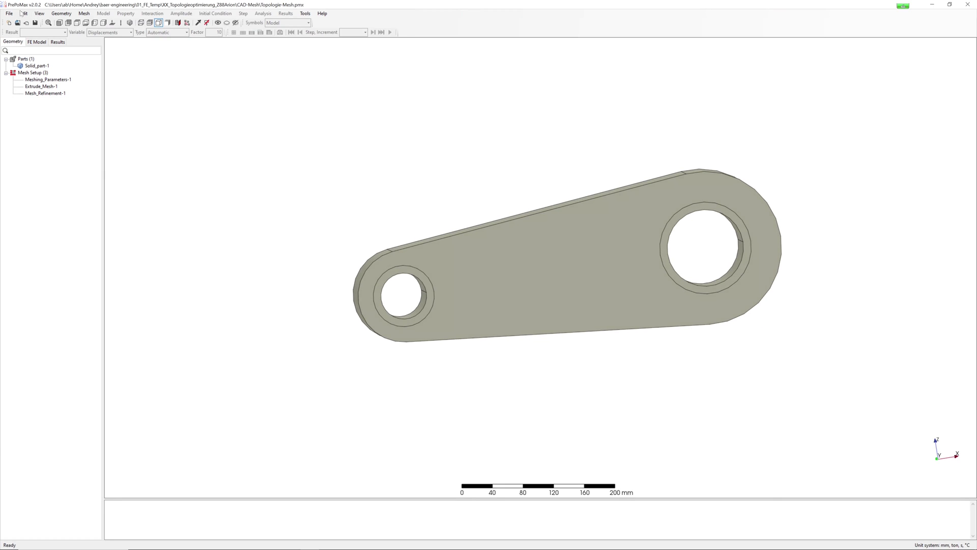
click(37, 42)
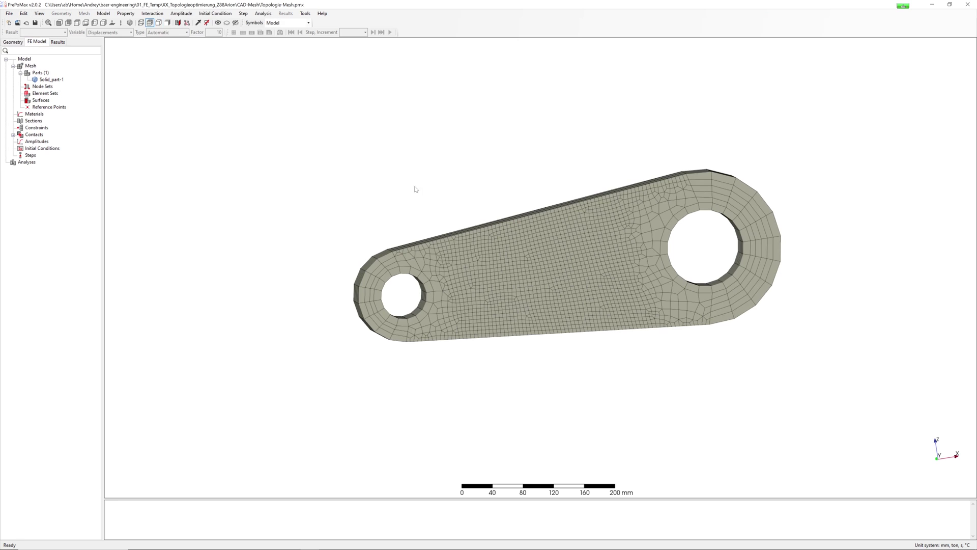
drag(519, 167, 524, 118)
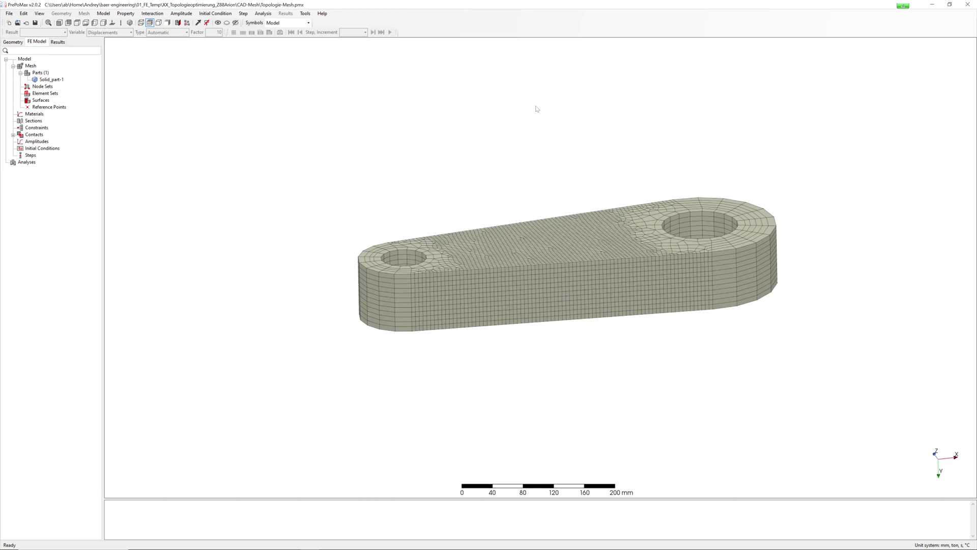
drag(544, 221, 550, 222)
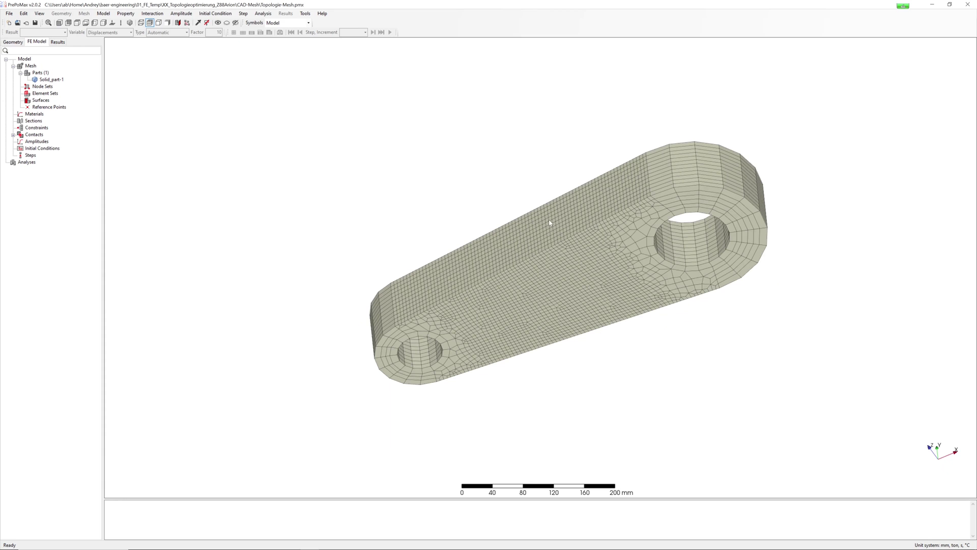
drag(575, 185, 552, 185)
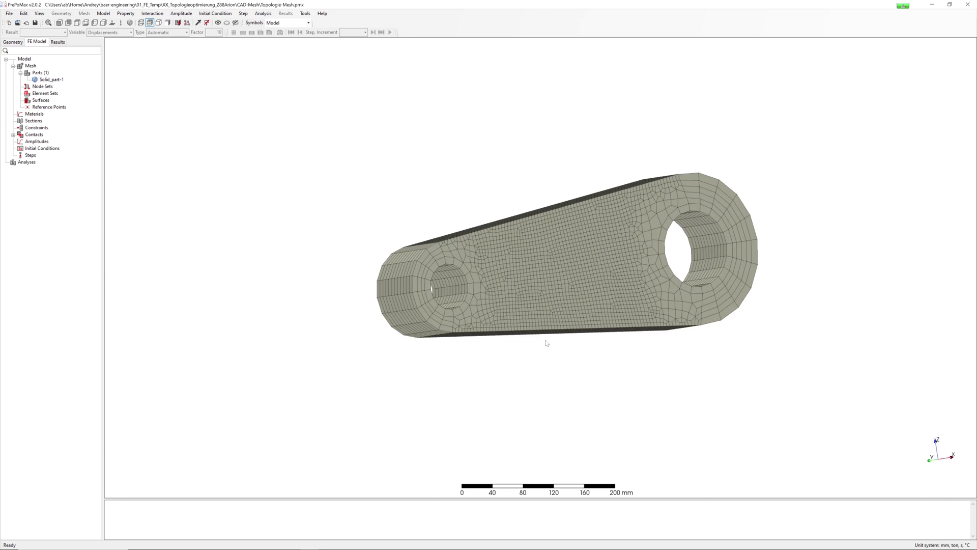
drag(545, 343, 515, 350)
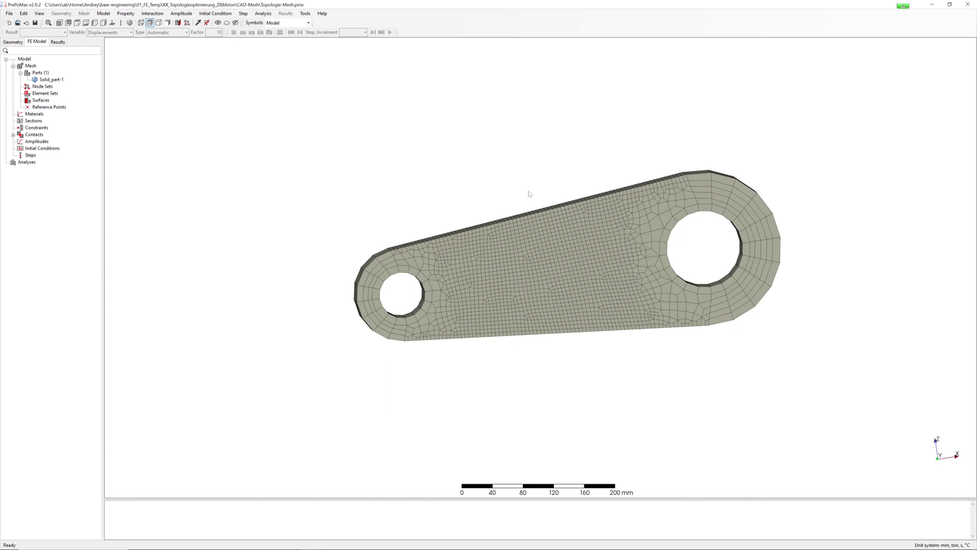
drag(541, 181, 554, 185)
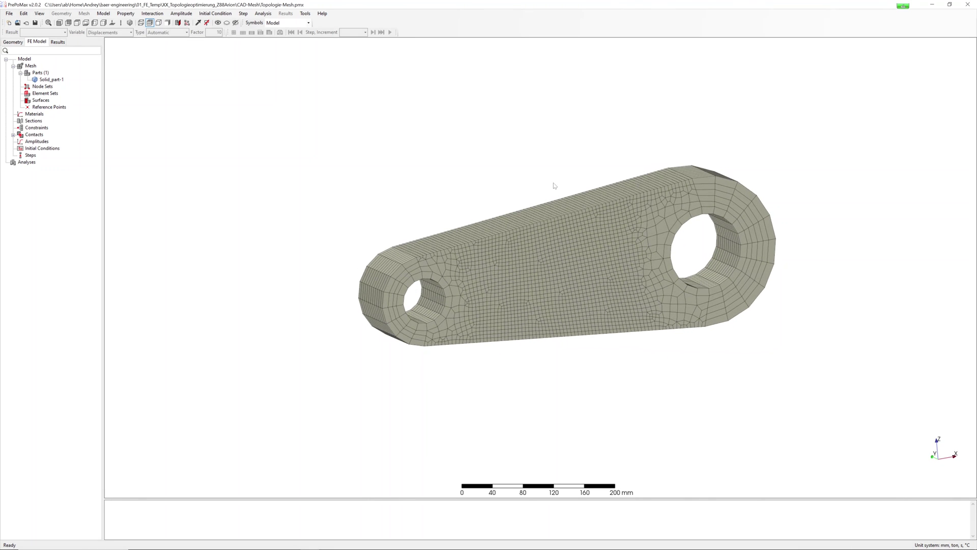
Step: Export the mesh as the Calculix file Topologie-Mesh.inp into the XX_Topologieoptimierung_Z88Arion folder
click(9, 13)
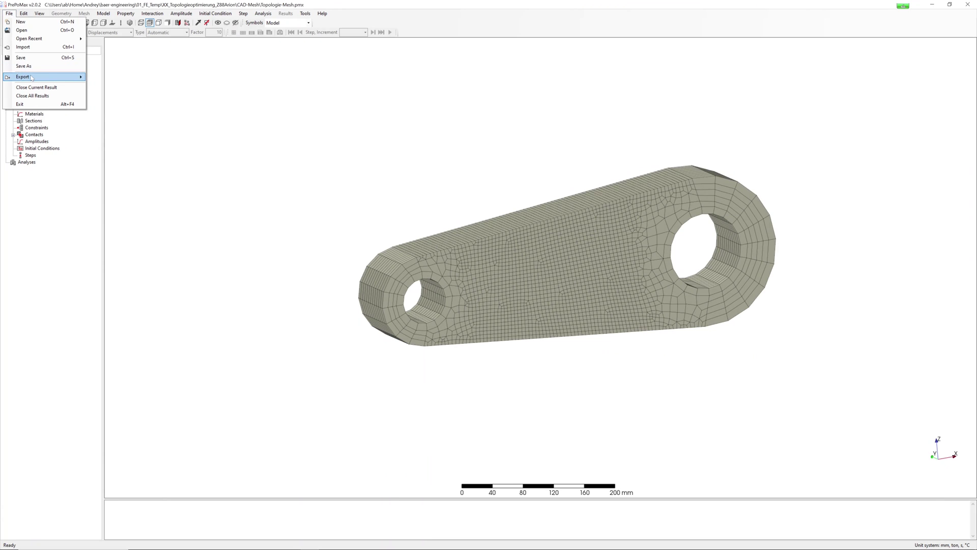
mouse_move(32, 78)
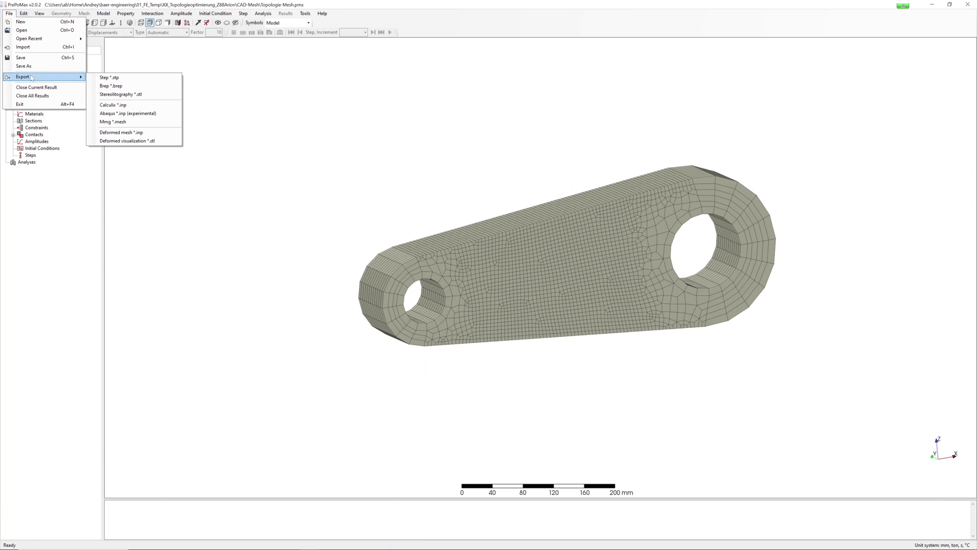
click(137, 108)
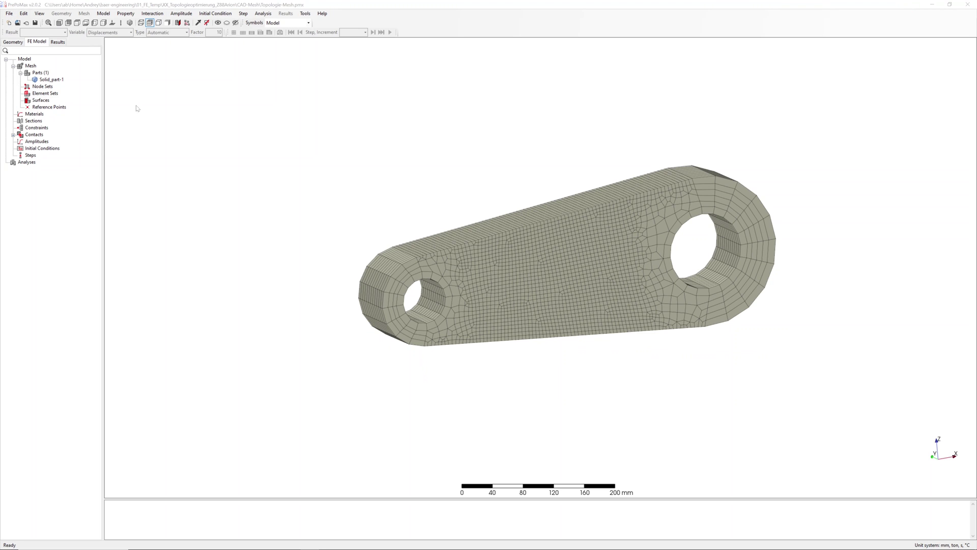
drag(560, 128, 542, 132)
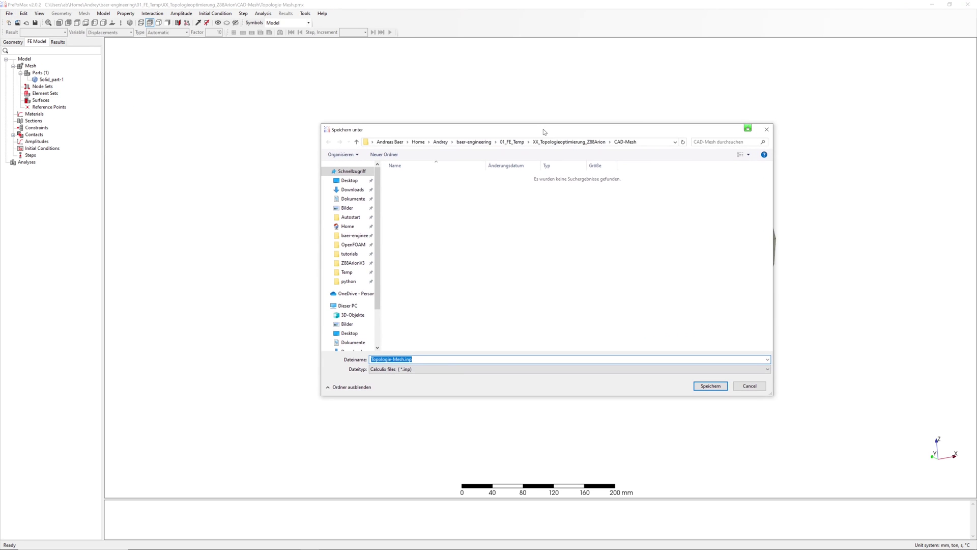
click(580, 142)
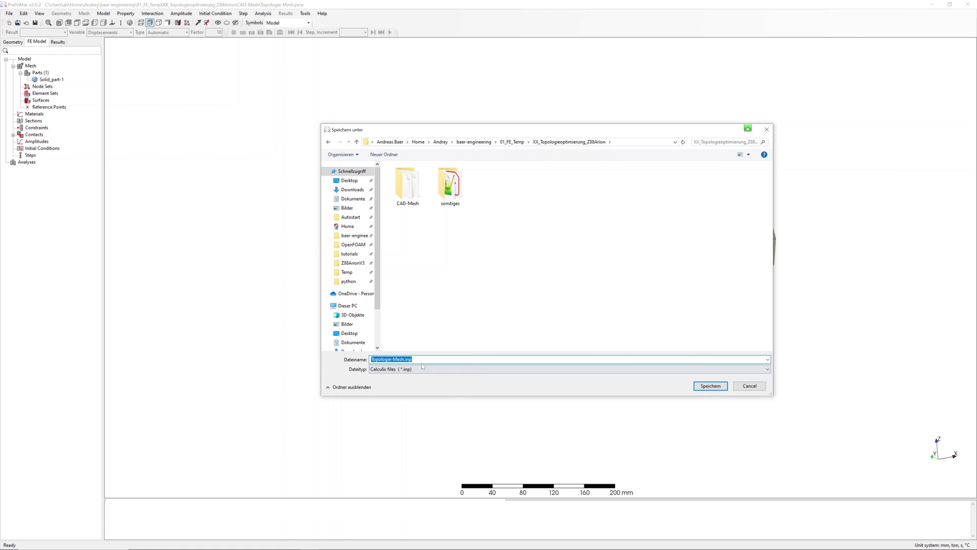
click(710, 385)
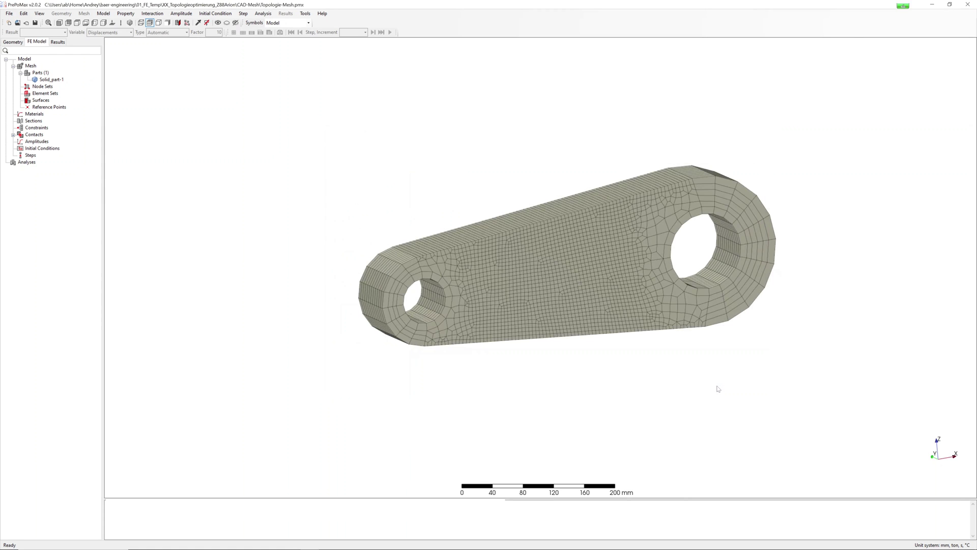
Step: Switch to a maximized Z88Arion window and create a new project in a new folder topologie01 inside temp
middle_drag(668, 379, 663, 391)
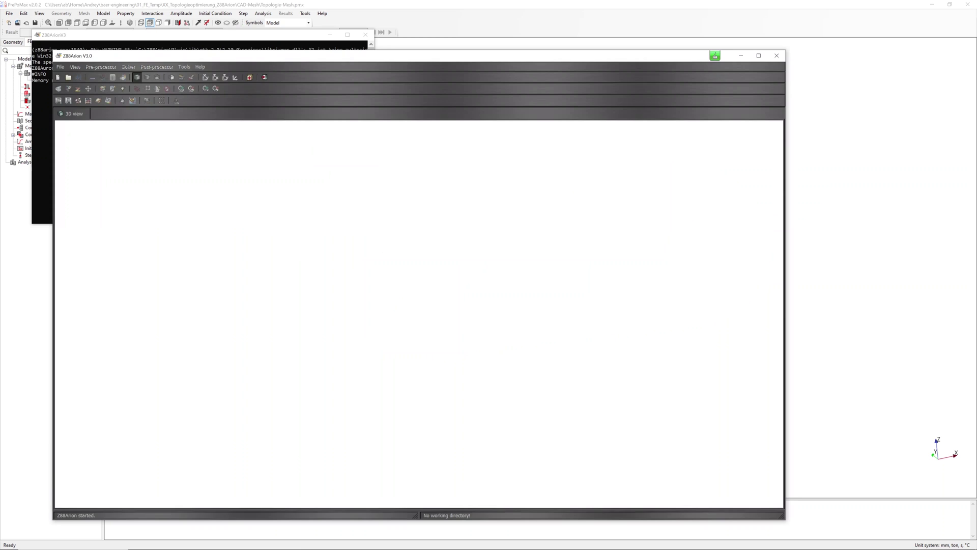
click(758, 55)
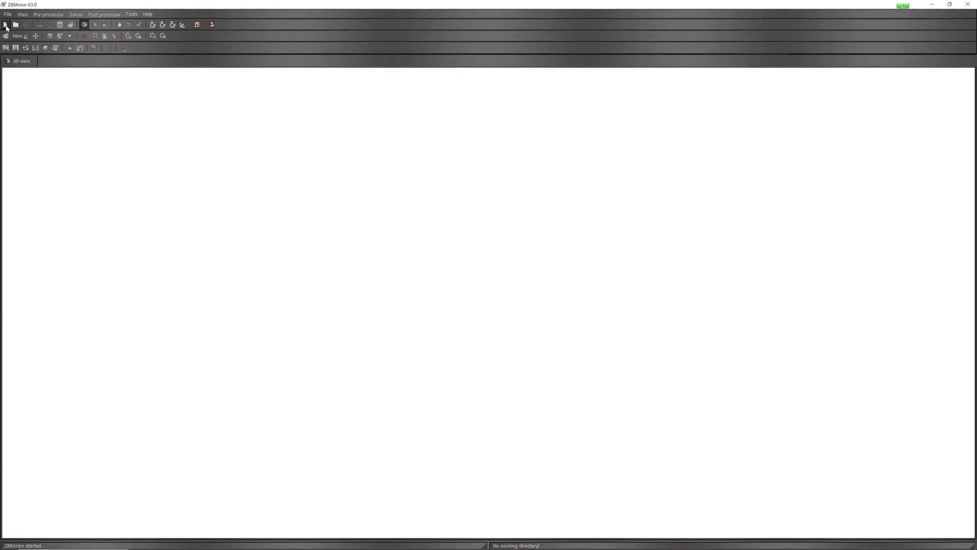
click(5, 25)
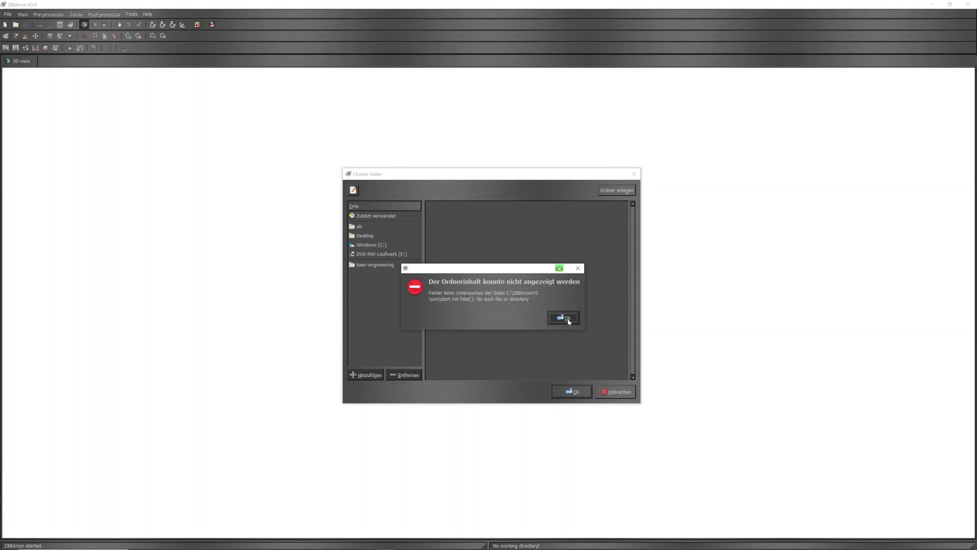
click(564, 318)
click(441, 253)
double_click(441, 253)
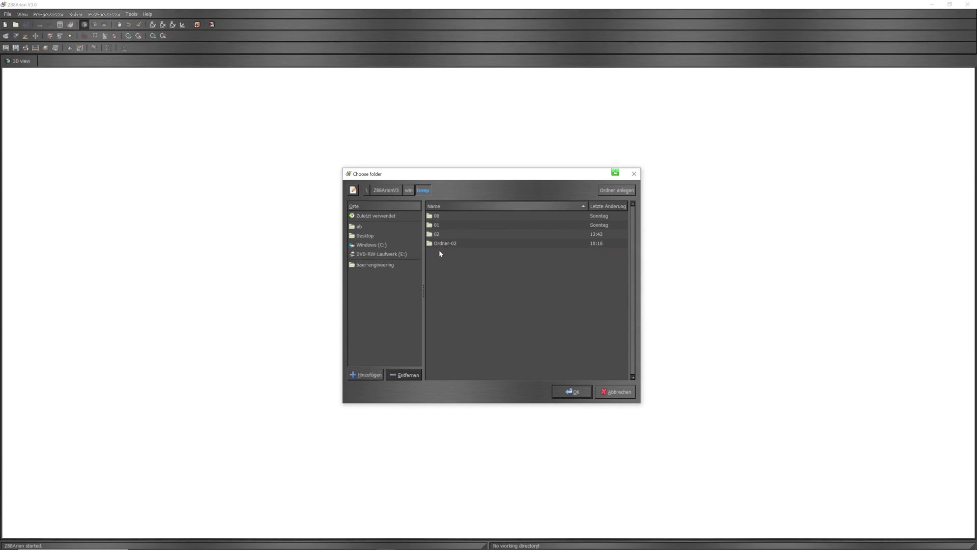
click(617, 191)
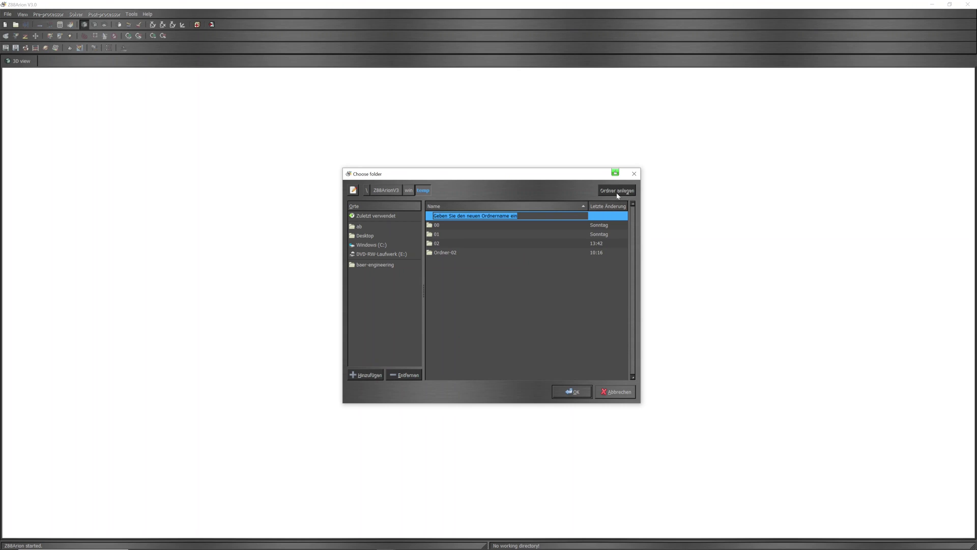
text(topologie01)
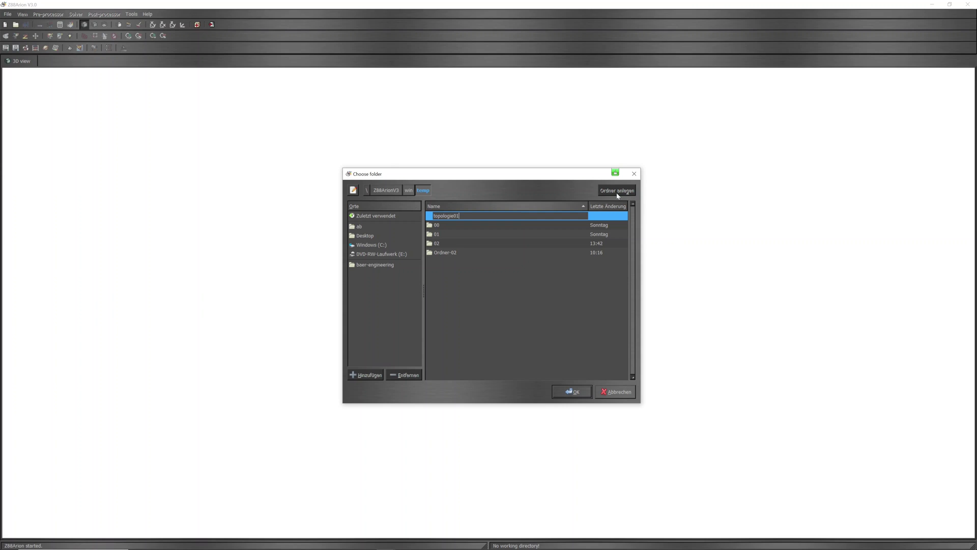
key(Return)
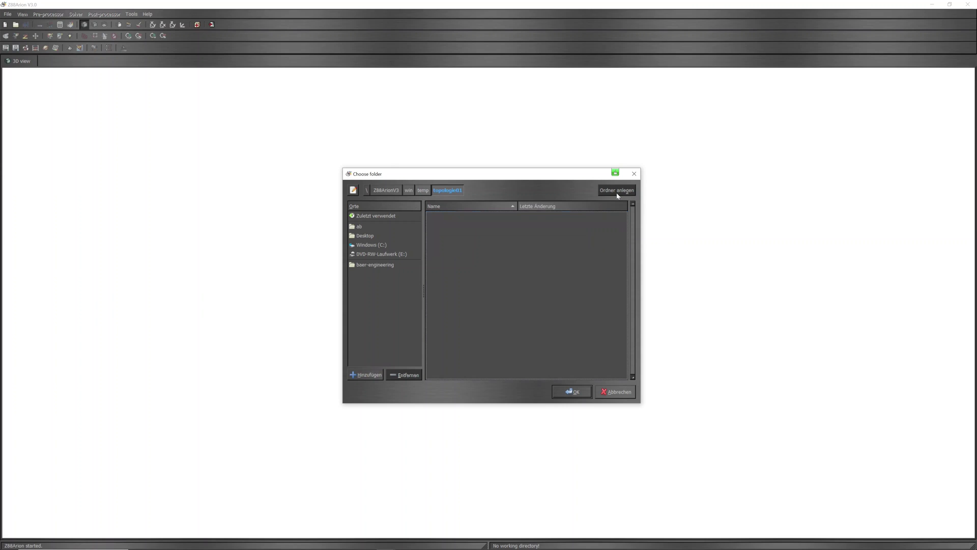
click(573, 392)
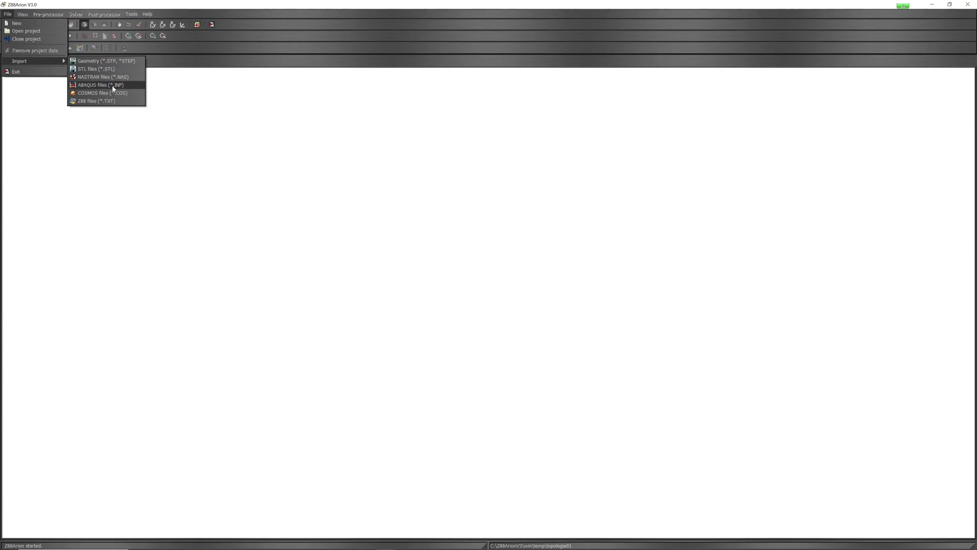
Step: Import the ABAQUS file Topologie-Mesh.inp from the XX_Topologieoptimierung_Z88Arion folder within baer-engineering's 01_FE_Temp
click(113, 87)
click(416, 263)
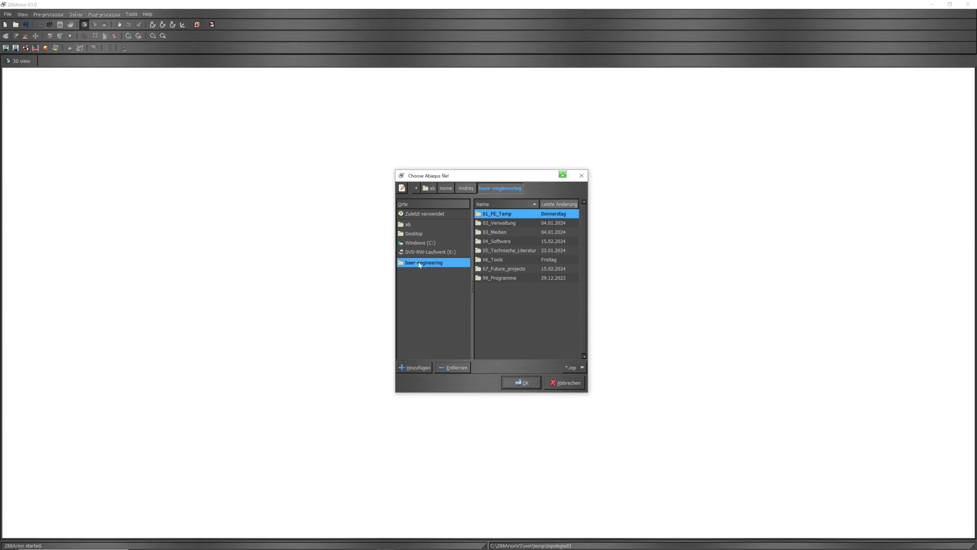
double_click(508, 215)
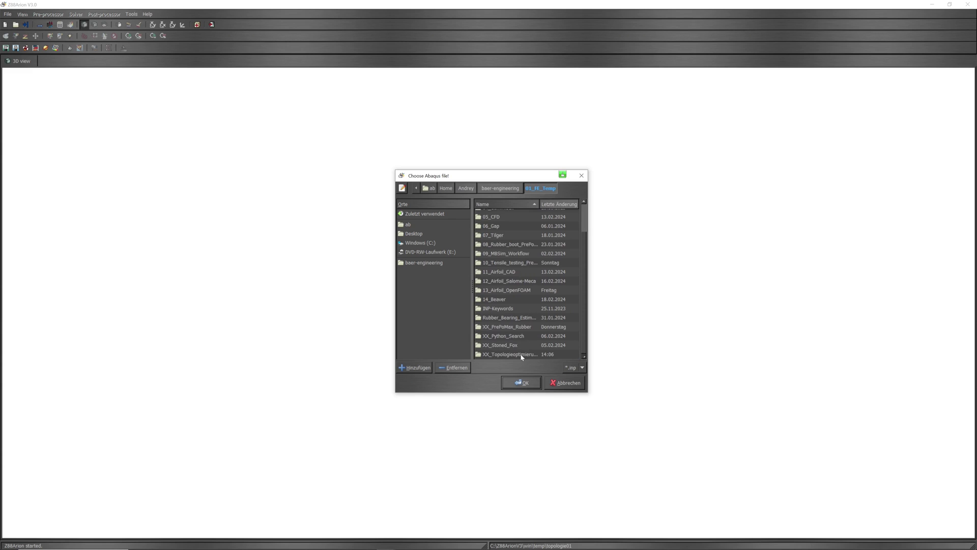
double_click(515, 354)
click(511, 235)
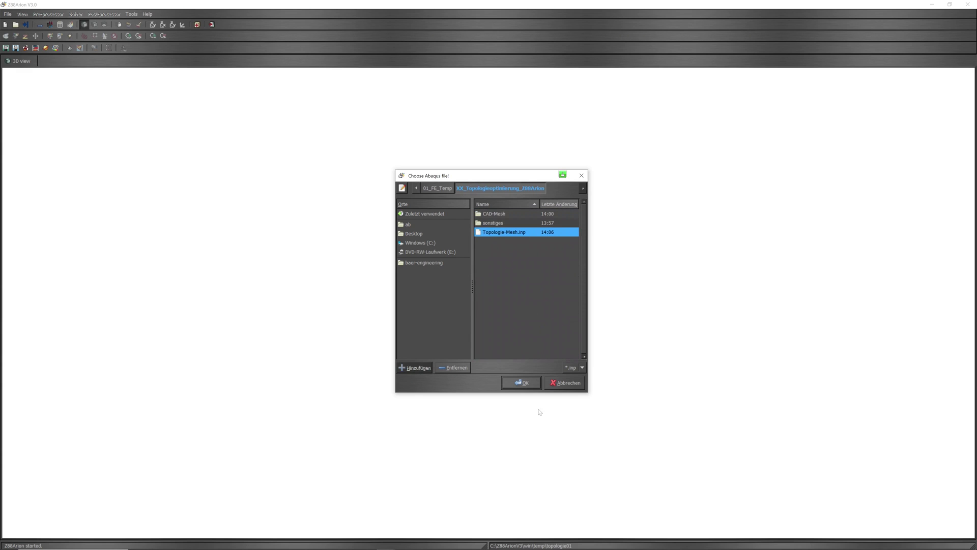
click(522, 382)
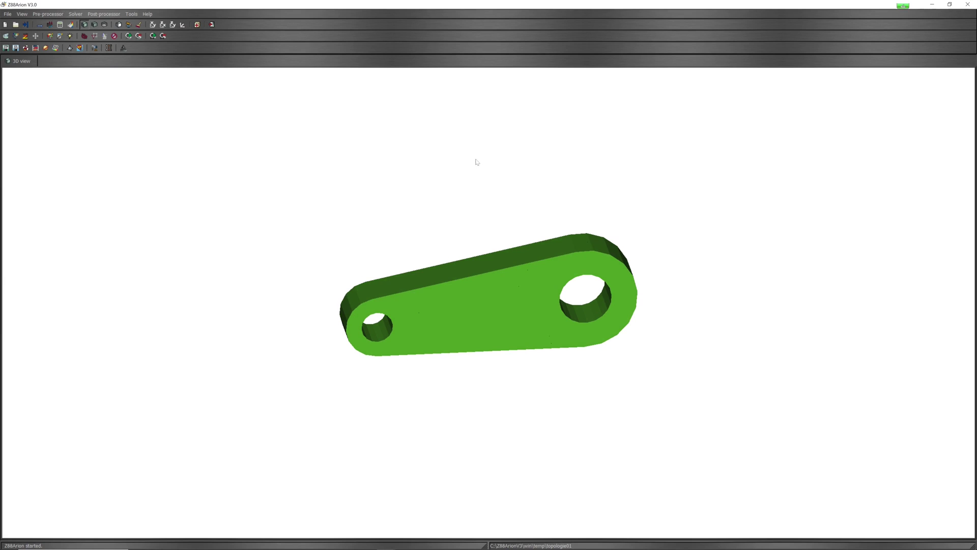
Step: Display the imported lever with its element mesh and examine the mesh up close
click(94, 24)
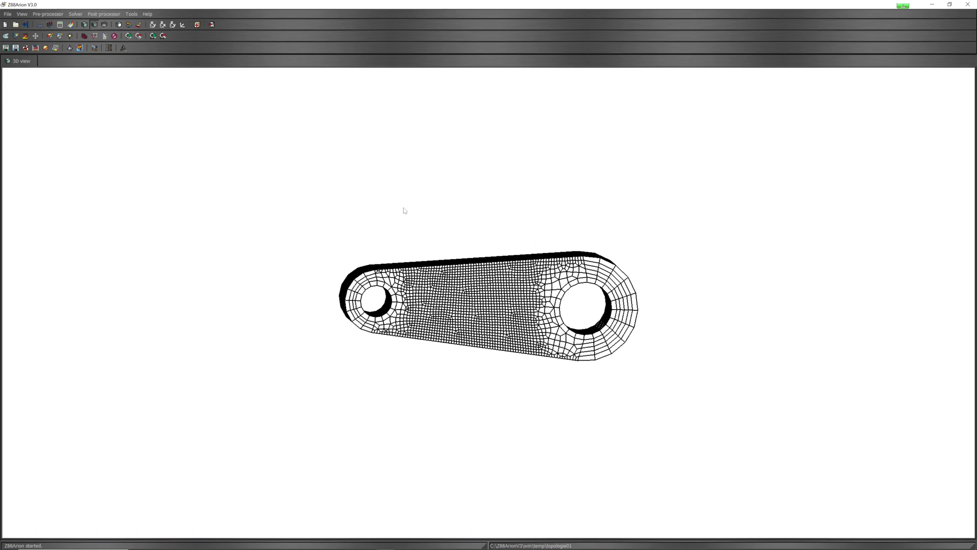
drag(404, 207, 398, 220)
scroll(411, 239, down, 4)
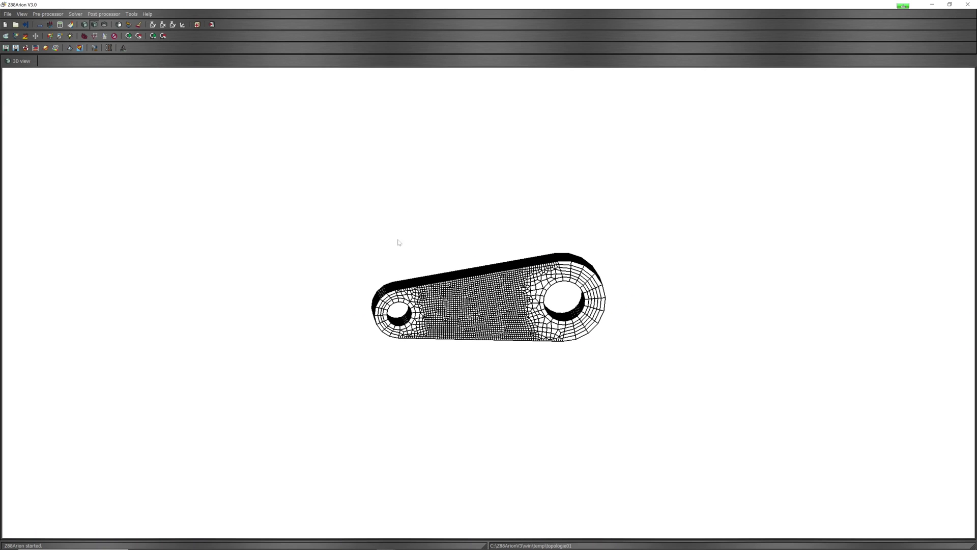
scroll(400, 242, down, 2)
scroll(194, 201, up, 9)
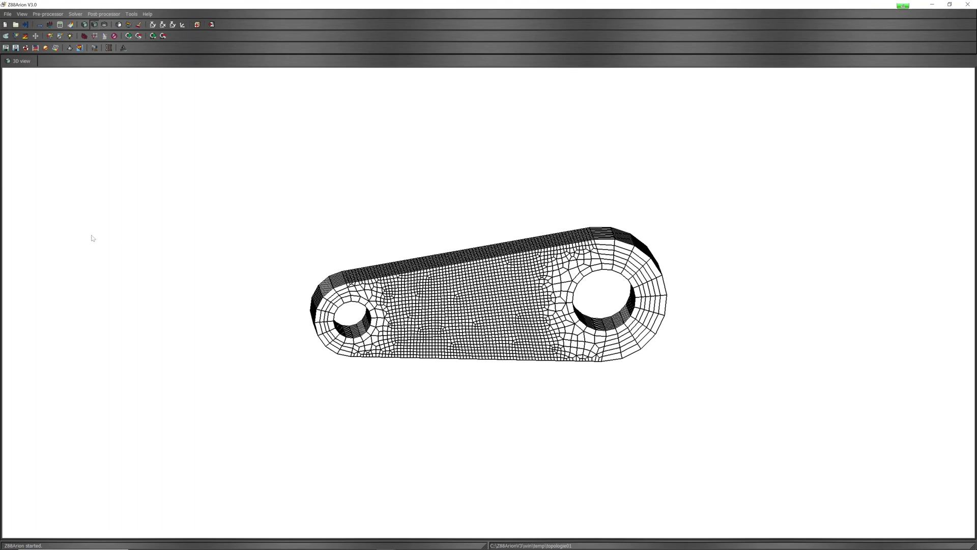
scroll(104, 204, up, 2)
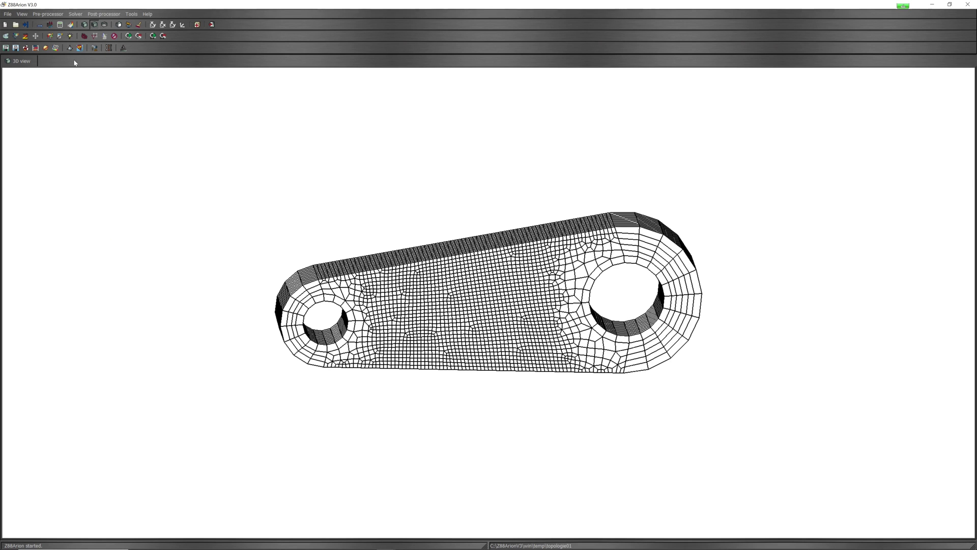
click(48, 14)
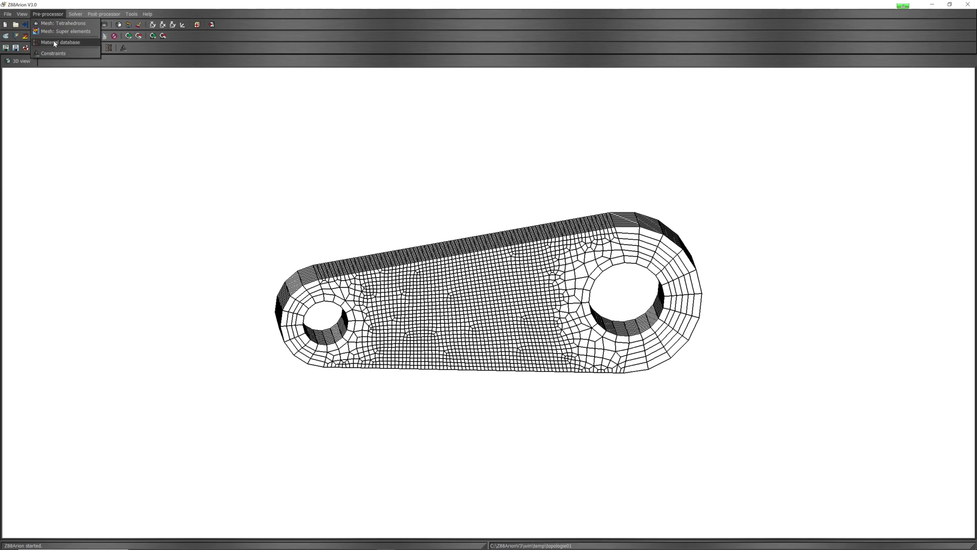
mouse_move(113, 15)
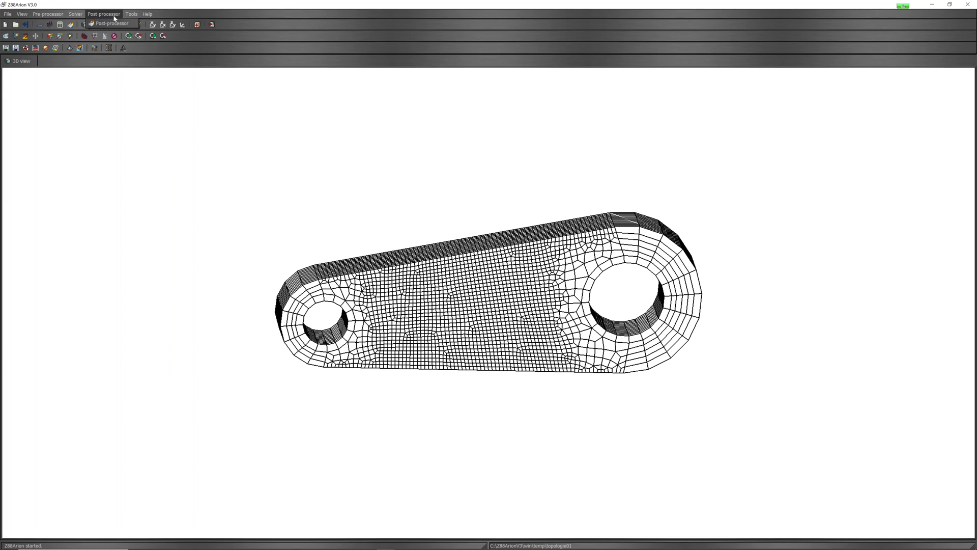
mouse_move(49, 17)
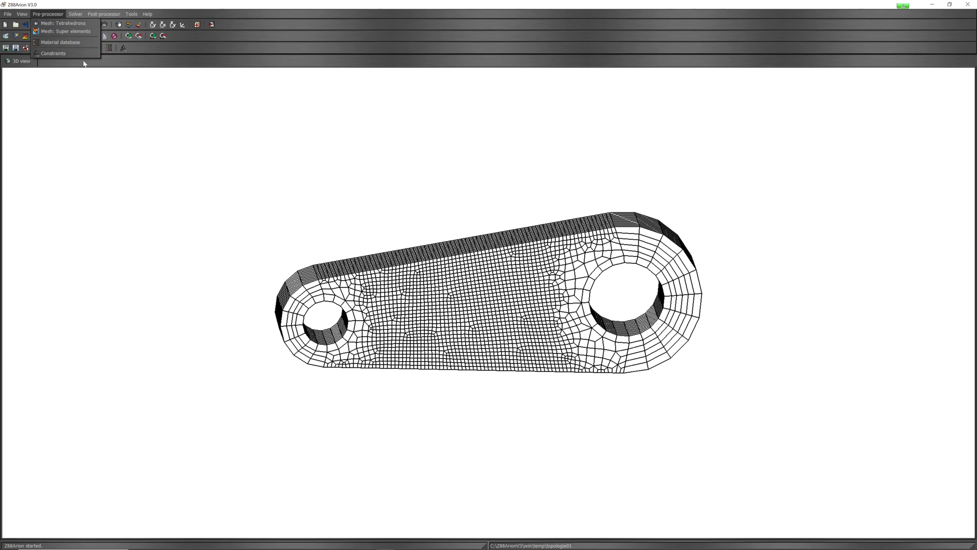
click(122, 104)
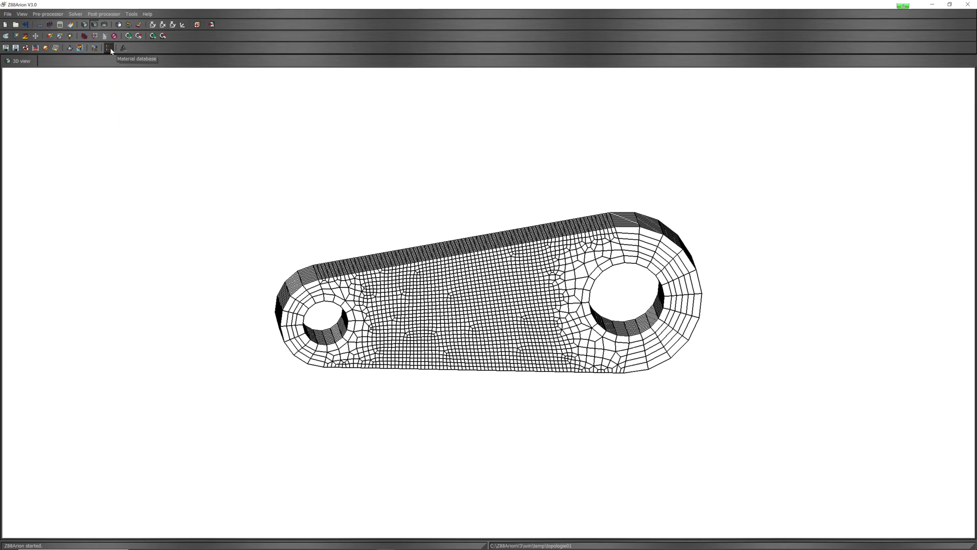
Step: Assign the Engineering steel E295 from the material database to all elements
click(110, 47)
click(55, 195)
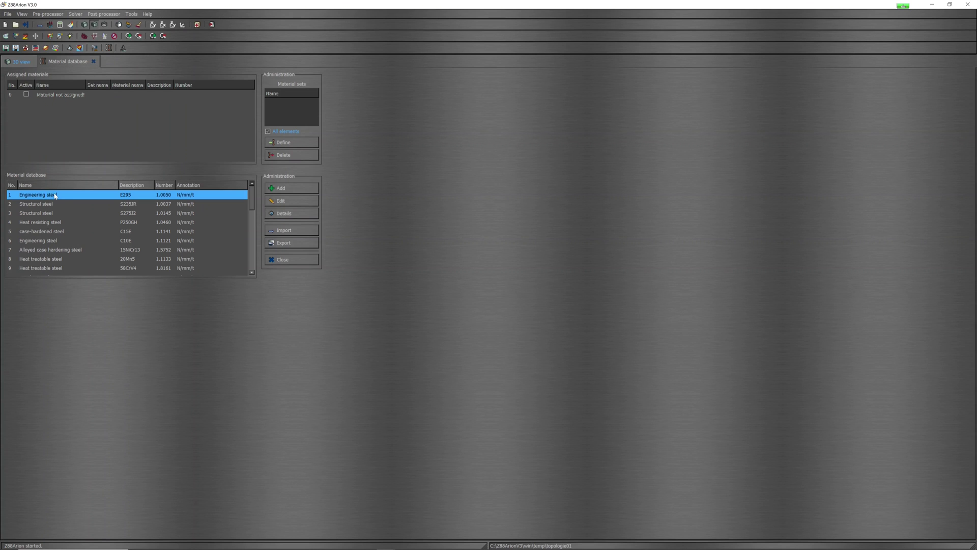
click(289, 143)
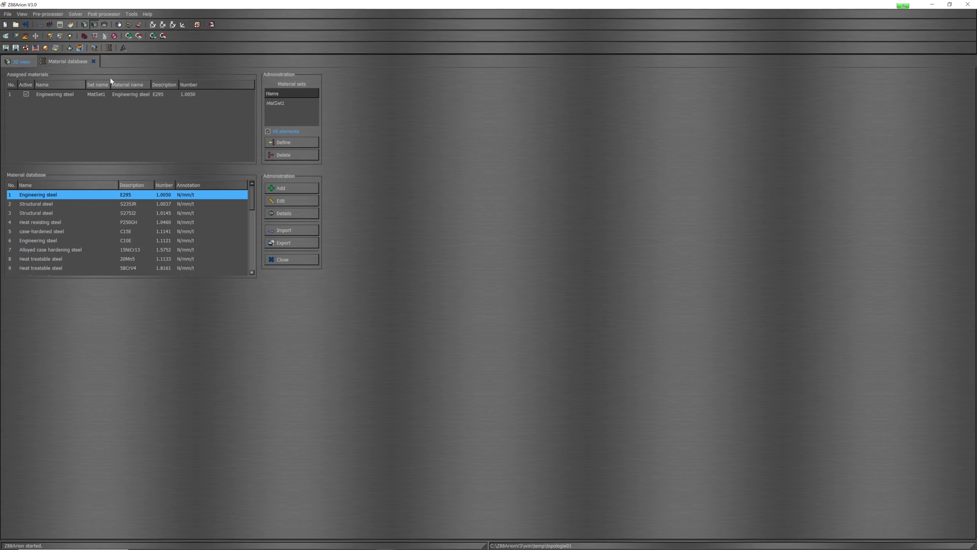
click(94, 61)
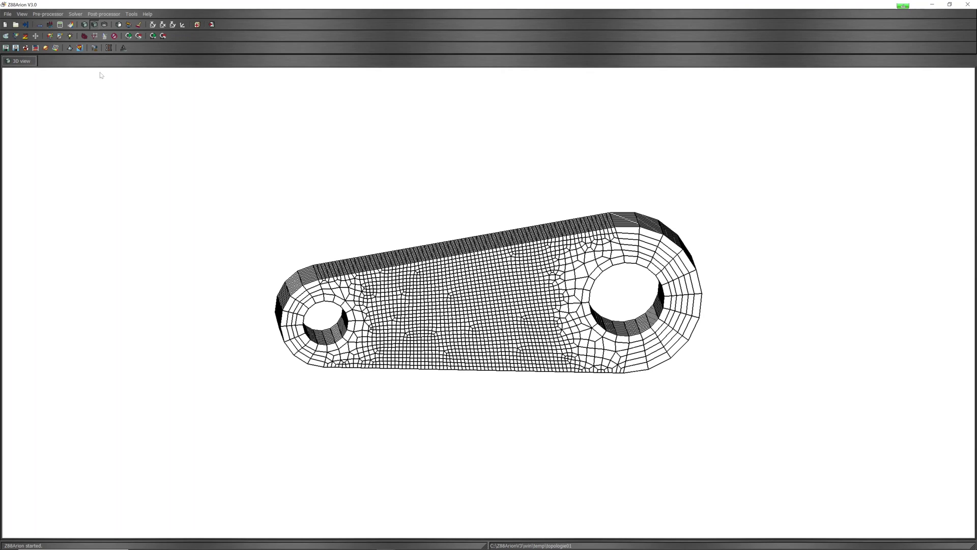
Step: Select all nodes on the larger hole's inner surface, store them as a mark and create a set from it
click(50, 24)
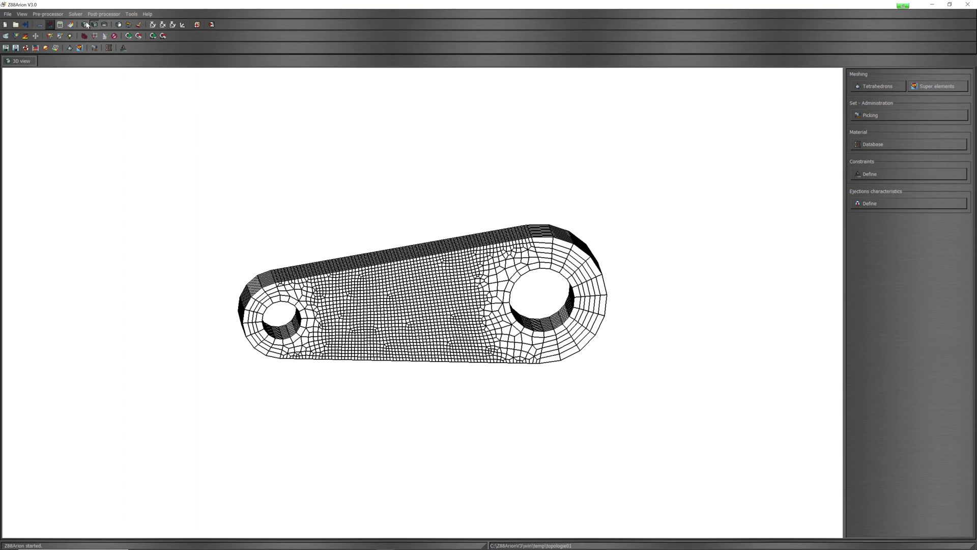
click(890, 116)
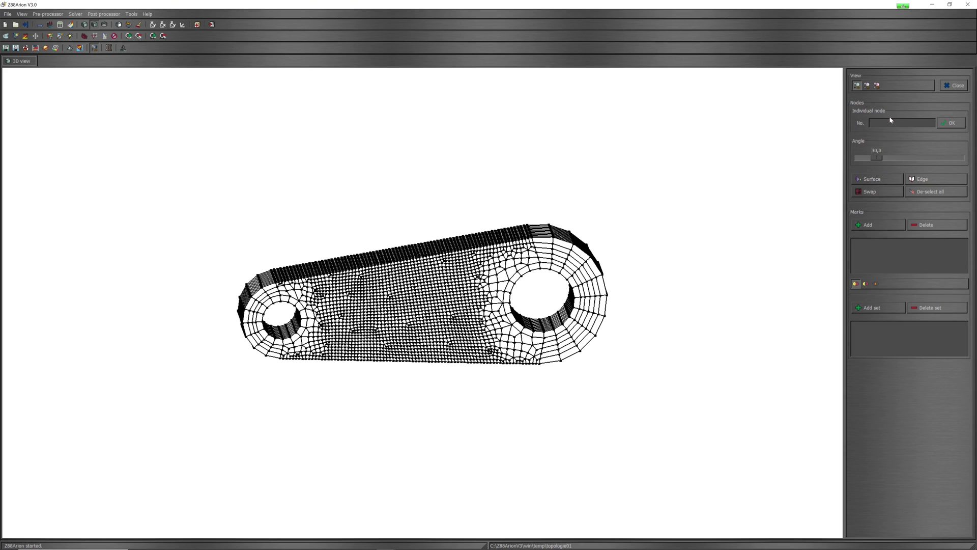
scroll(555, 332, up, 2)
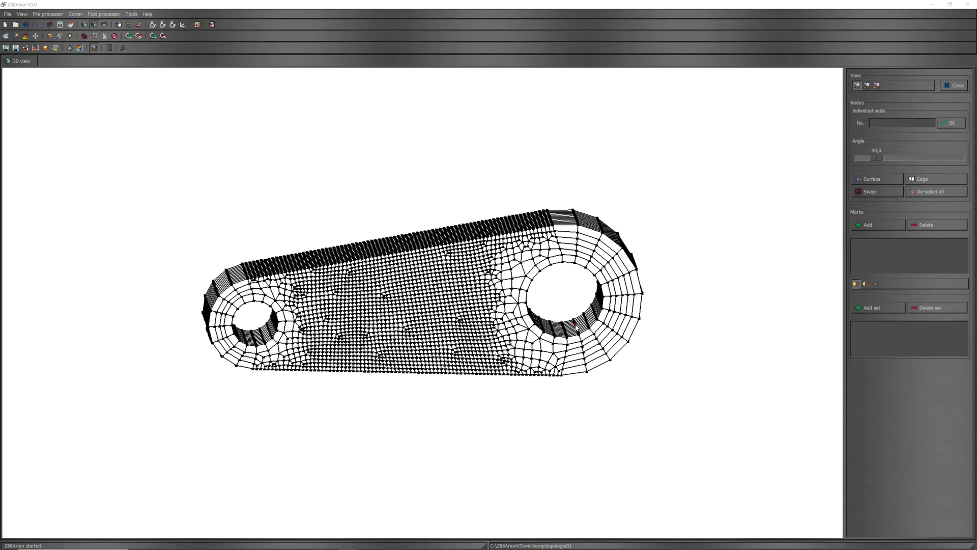
click(874, 179)
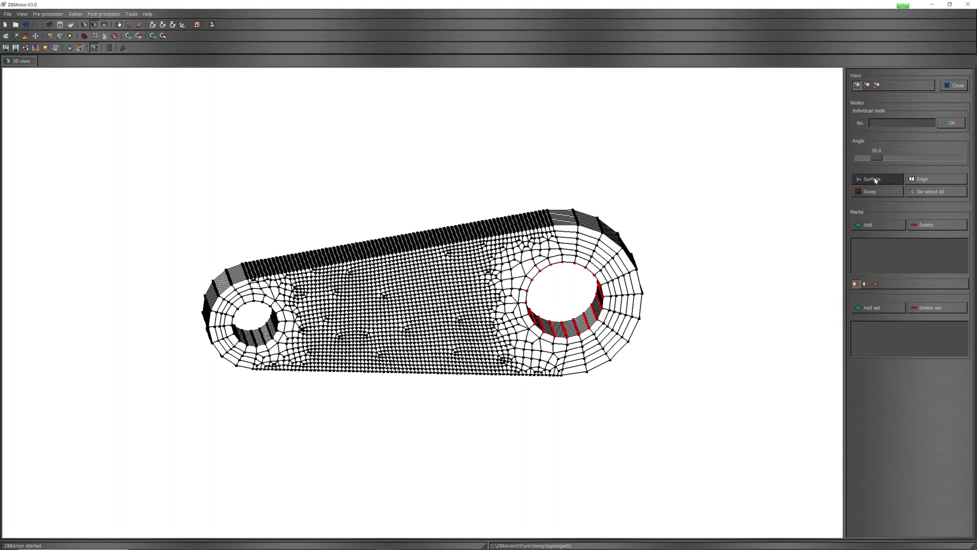
click(871, 227)
click(864, 245)
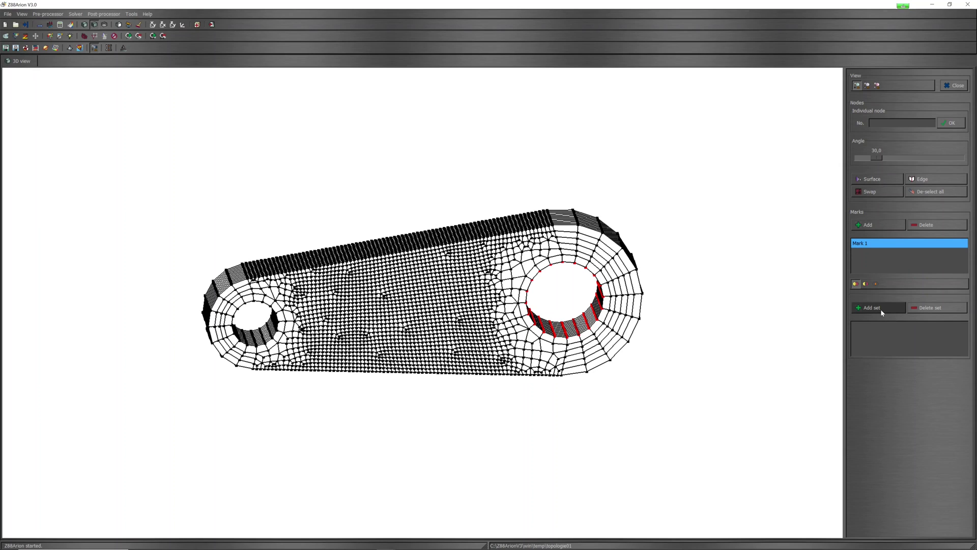
Step: Clear the selection and save the nodes on the smaller hole's inner surface as a mark and a separate set
click(935, 195)
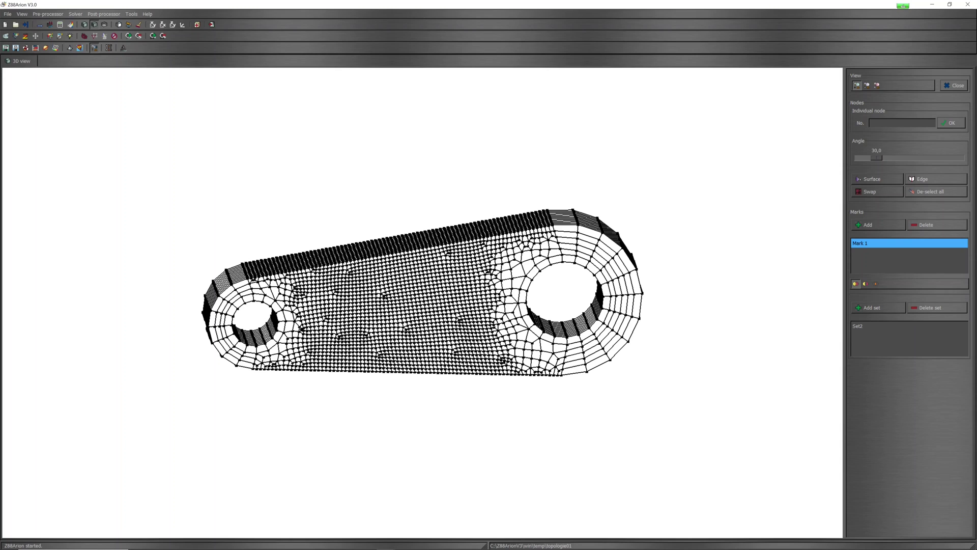
ctrl+click(262, 333)
click(876, 180)
click(875, 228)
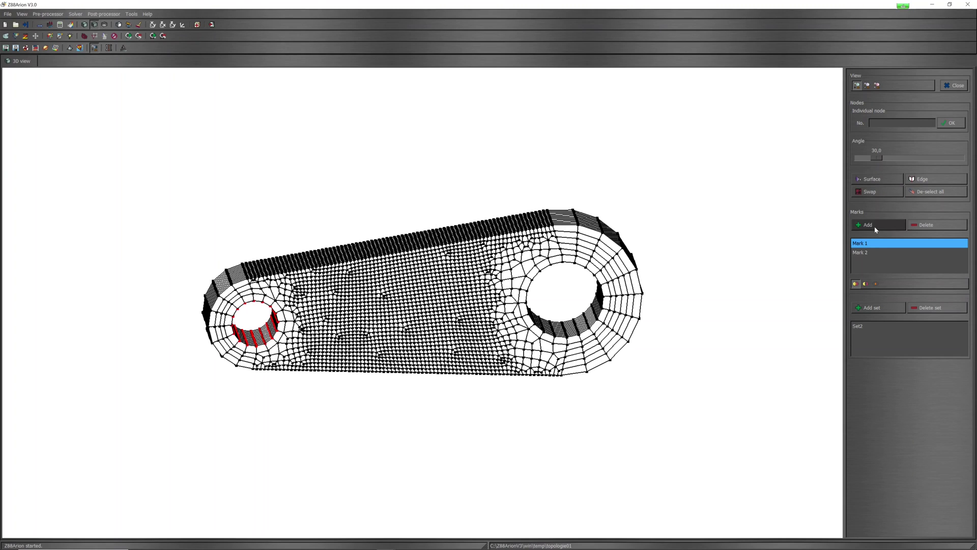
click(865, 252)
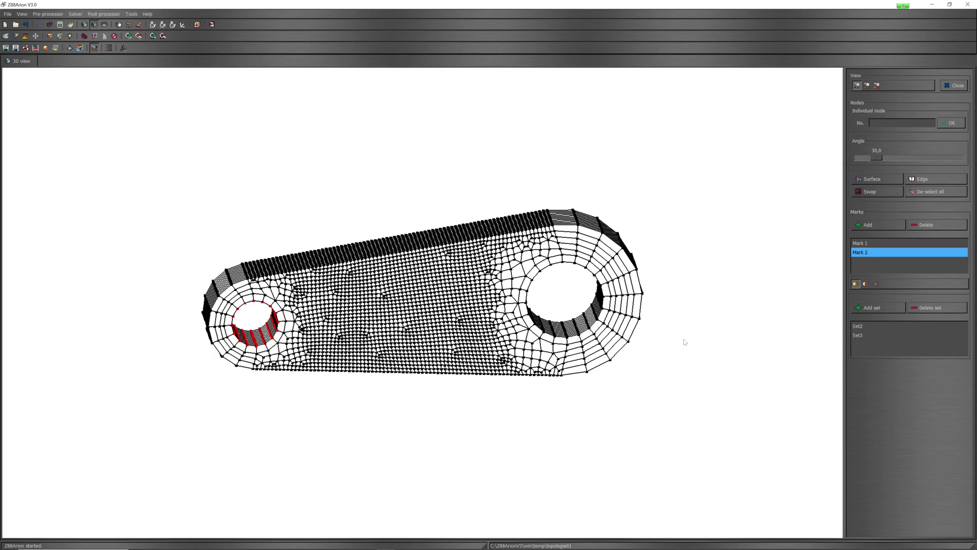
Step: Extend the smaller hole's marked nodes with the first surrounding ring of element nodes and store the selection as a new mark
click(163, 25)
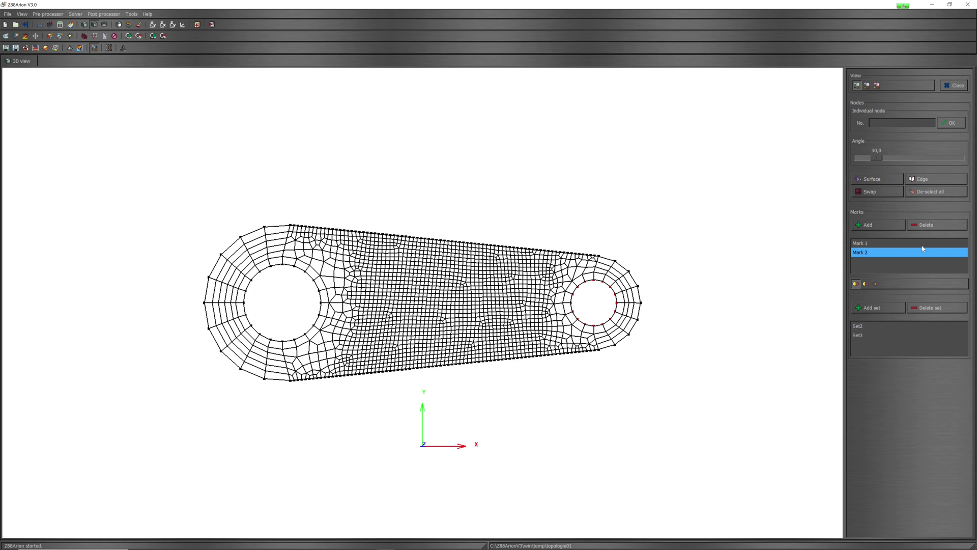
click(930, 191)
scroll(214, 264, down, 5)
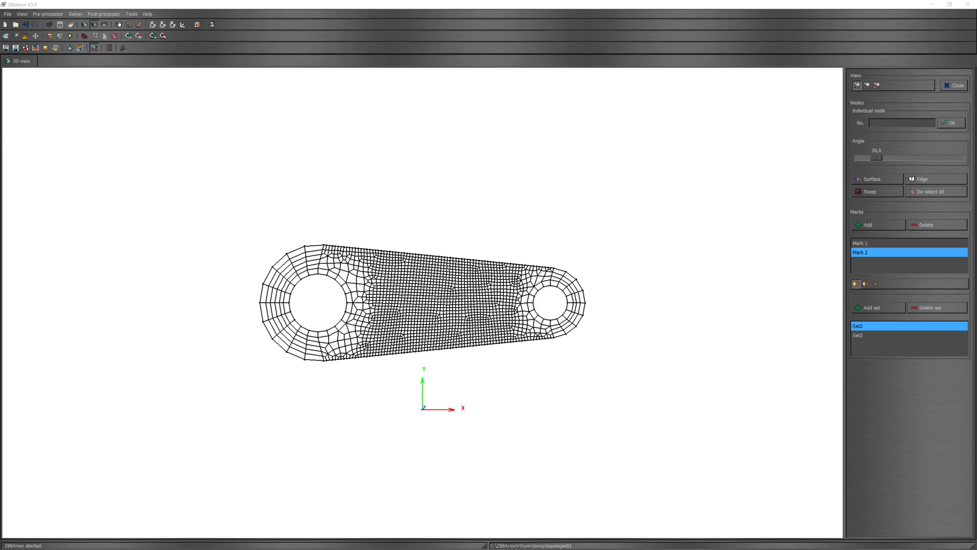
scroll(633, 302, up, 11)
scroll(325, 178, up, 1)
scroll(325, 178, down, 1)
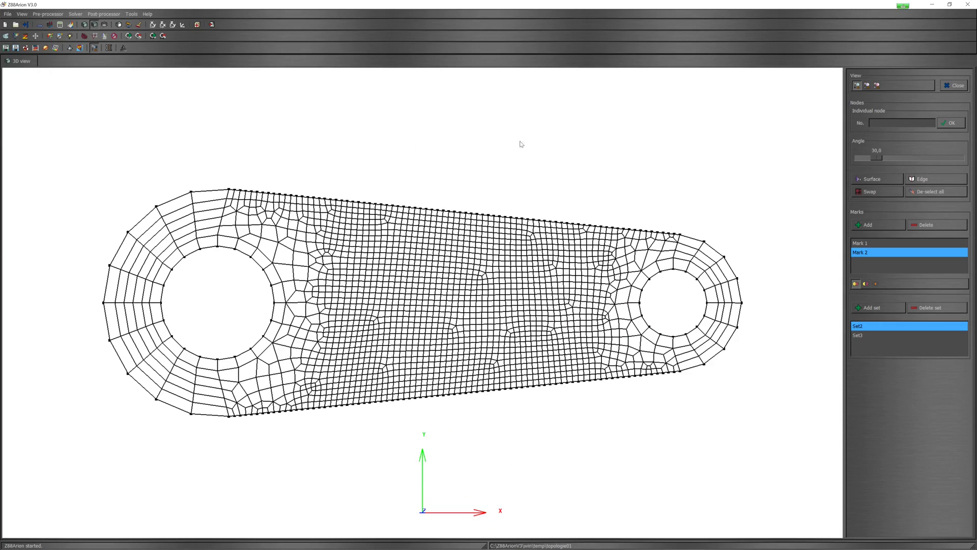
scroll(703, 266, up, 5)
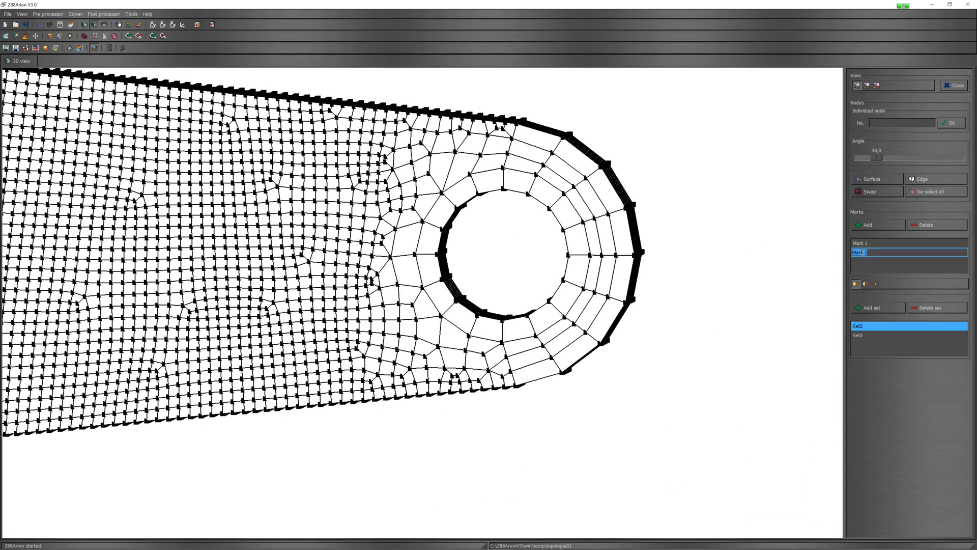
click(866, 252)
drag(559, 251, 596, 255)
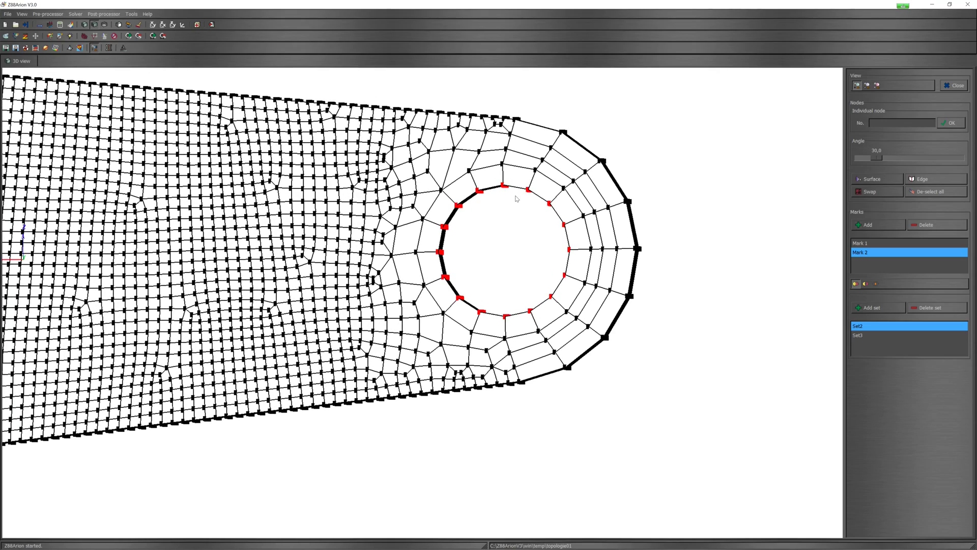
drag(461, 161, 515, 198)
ctrl+drag(433, 181, 539, 300)
drag(544, 288, 570, 316)
drag(553, 242, 595, 256)
drag(556, 205, 590, 232)
drag(536, 179, 570, 208)
drag(518, 163, 547, 188)
click(871, 226)
click(860, 252)
click(860, 262)
scroll(764, 291, down, 1)
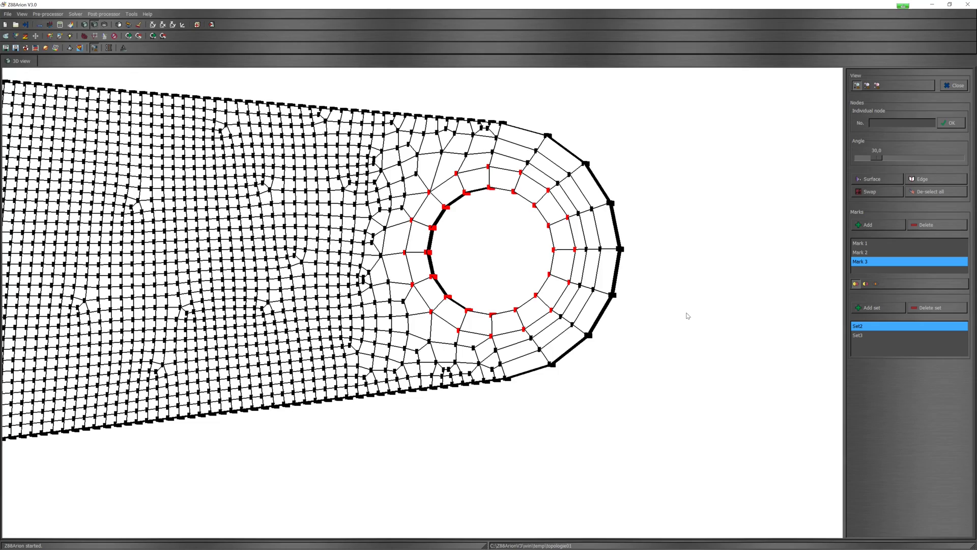
Step: Extend the larger hole's marked nodes with the first surrounding ring of element nodes and store the selection as a new mark
click(36, 37)
click(163, 25)
scroll(496, 307, up, 10)
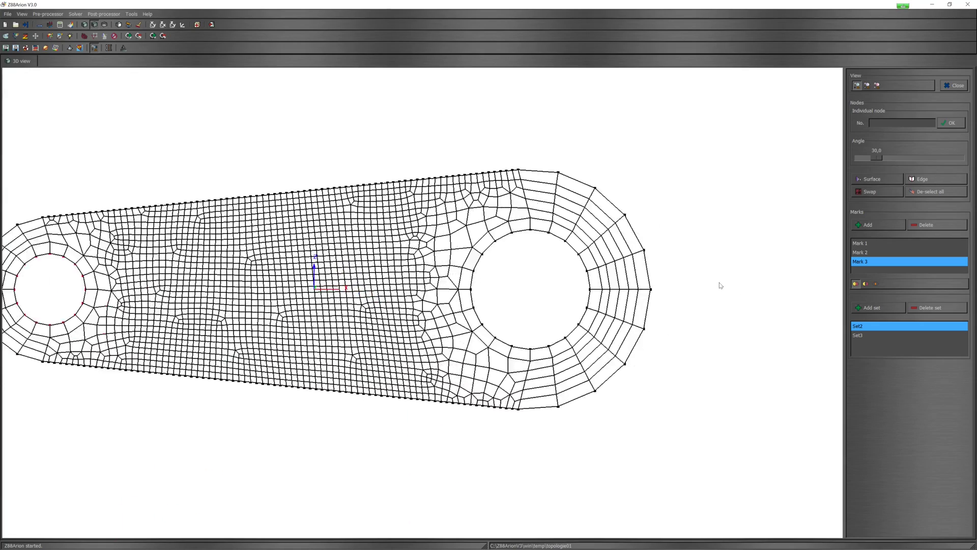
scroll(710, 254, up, 1)
right_drag(710, 254, 685, 256)
click(859, 244)
drag(679, 237, 651, 236)
drag(382, 284, 346, 231)
mouse_move(367, 176)
mouse_down()
mouse_move(424, 218)
mouse_move(484, 183)
mouse_up()
drag(427, 151, 482, 185)
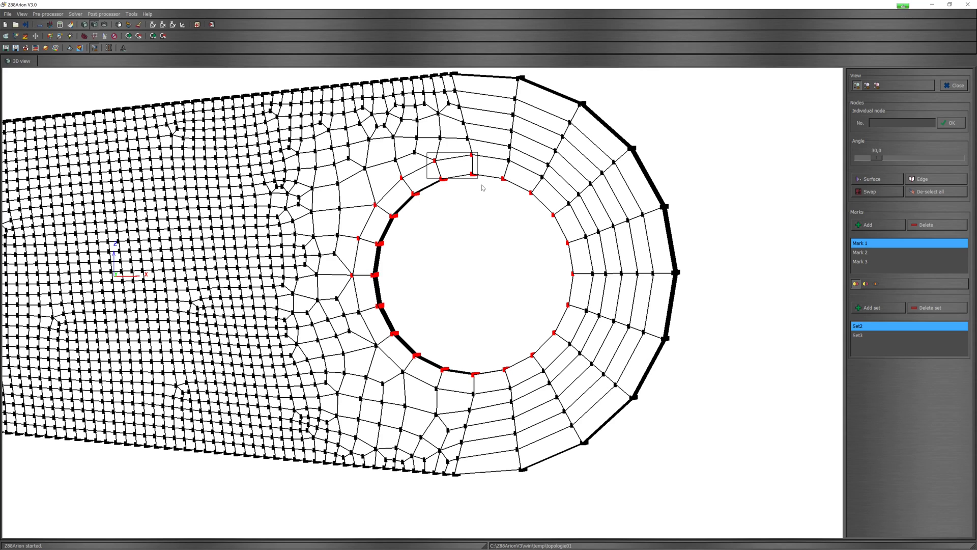
drag(496, 152, 572, 210)
drag(572, 212, 592, 315)
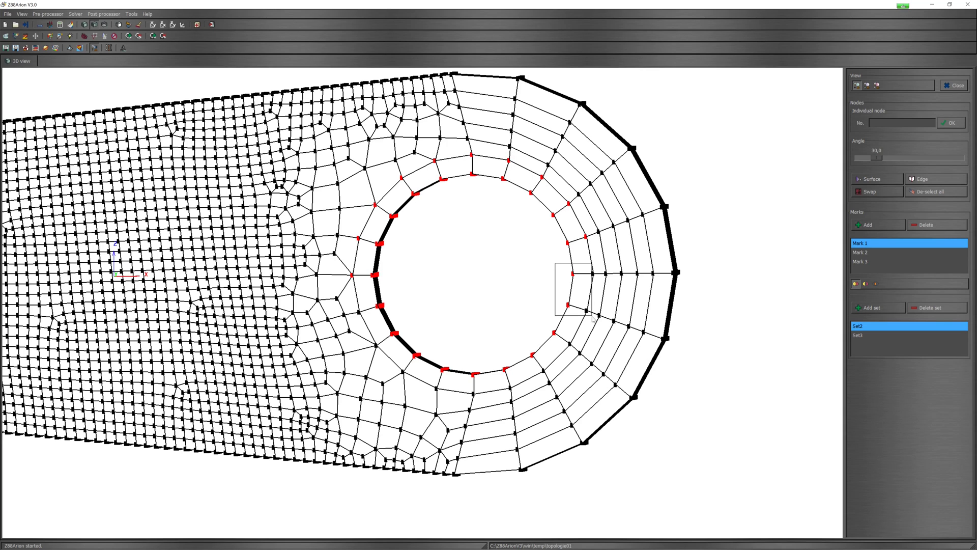
drag(594, 280, 561, 347)
drag(568, 313, 497, 392)
drag(460, 366, 486, 396)
drag(426, 353, 458, 397)
drag(394, 350, 417, 377)
drag(369, 339, 415, 374)
drag(354, 297, 391, 316)
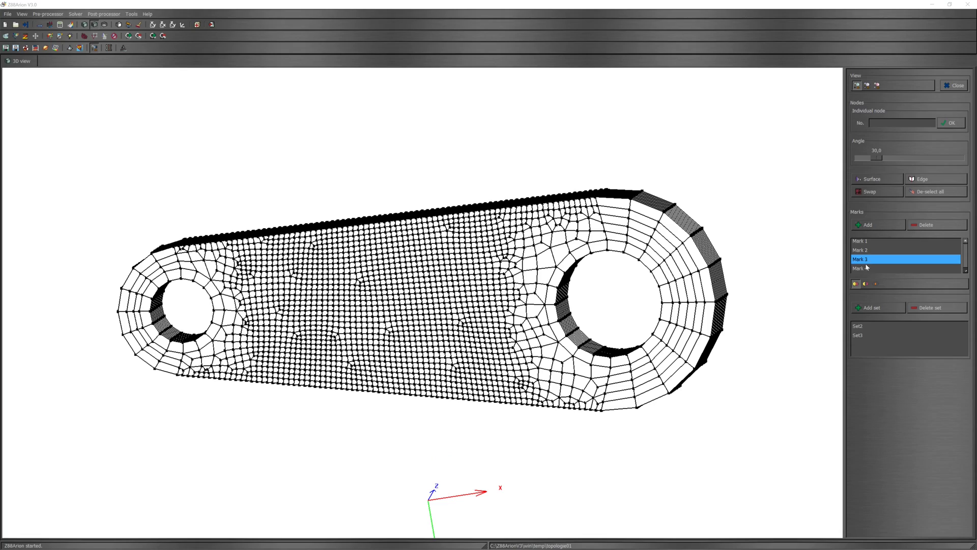
Step: Combine the two ring marks, Mark 3 and Mark 4, into one set, check its nodes on the lever and finish picking
click(866, 267)
ctrl+click(866, 261)
click(105, 24)
drag(176, 275, 323, 268)
scroll(163, 290, up, 2)
click(879, 308)
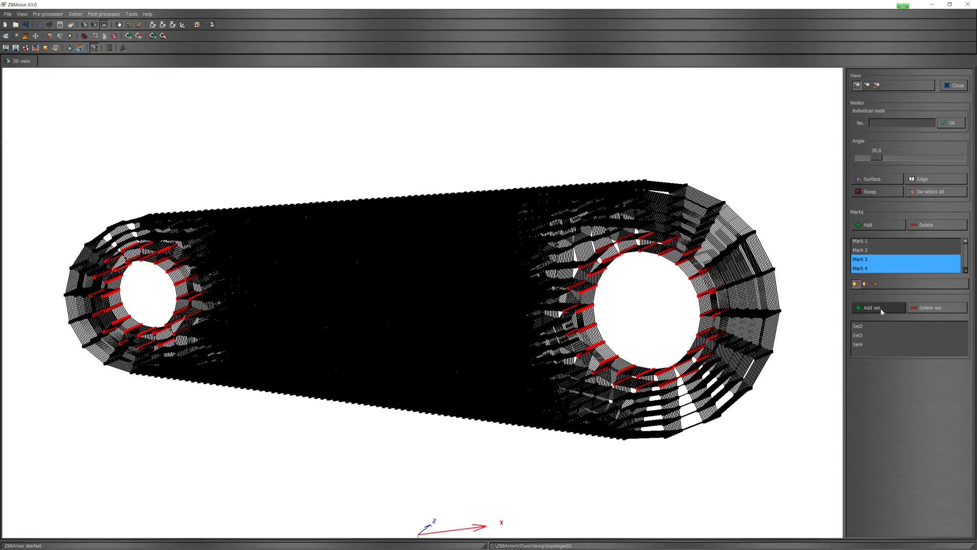
click(95, 24)
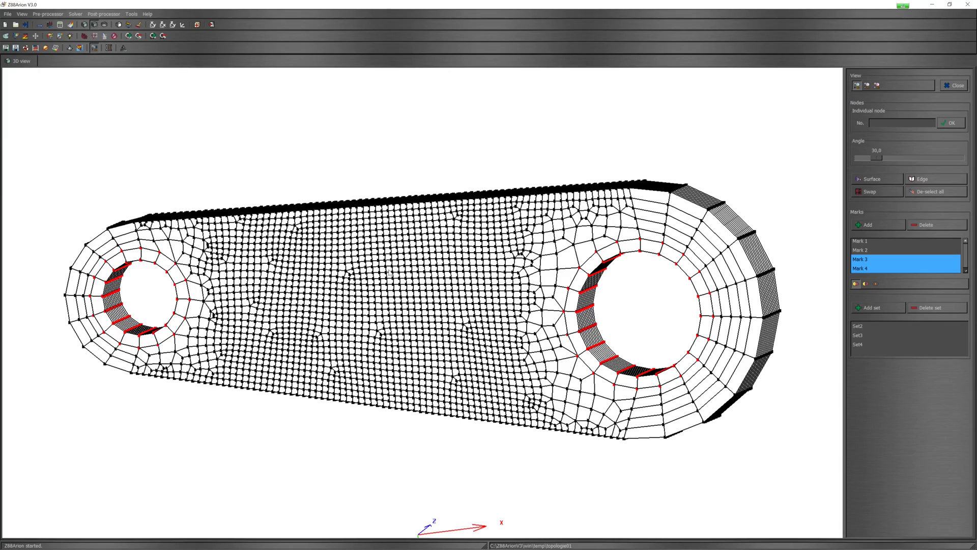
mouse_move(391, 272)
right_down()
mouse_move(413, 288)
mouse_move(425, 259)
right_up()
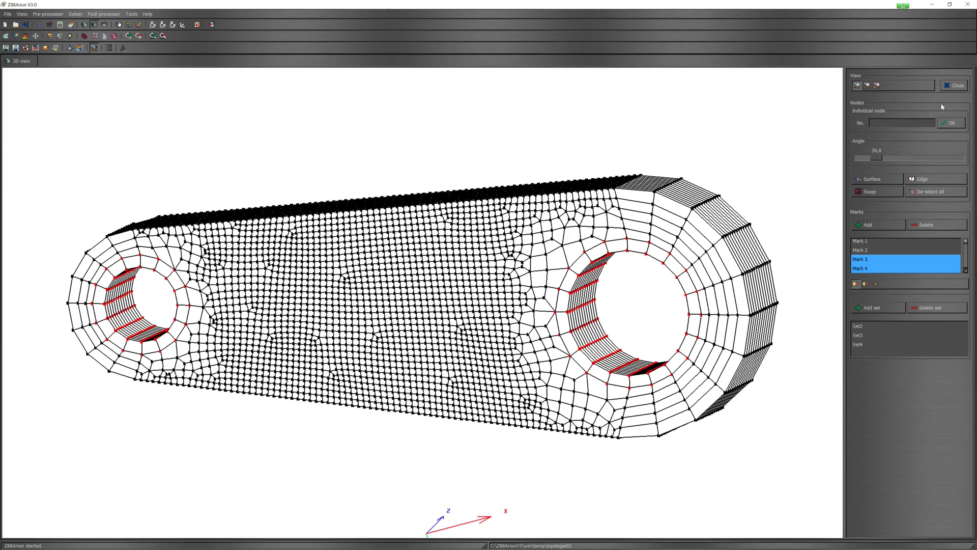
click(954, 85)
Step: Add a uniformly distributed force of 5000 in the X direction on the larger hole's set, Set2, and name it force
middle_drag(379, 250, 353, 146)
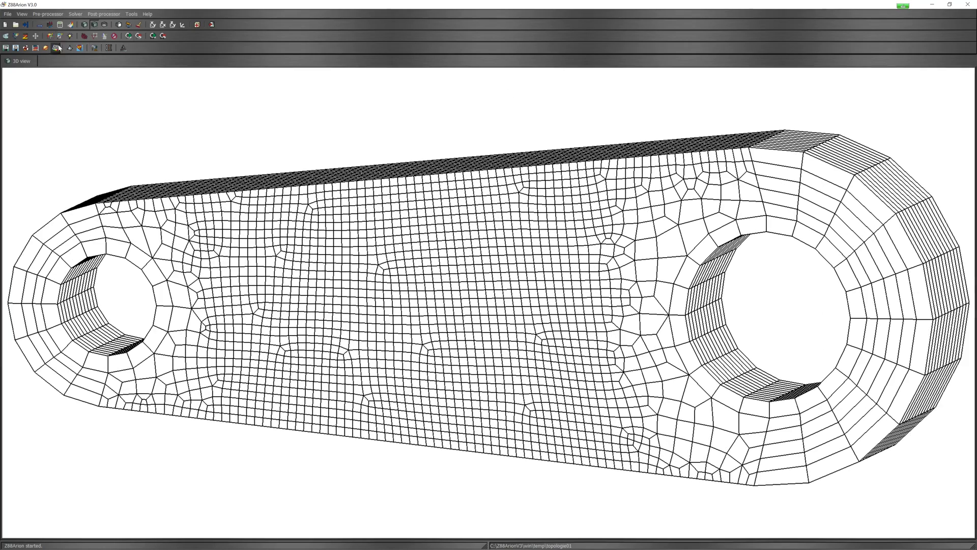
click(49, 25)
middle_drag(538, 252, 666, 291)
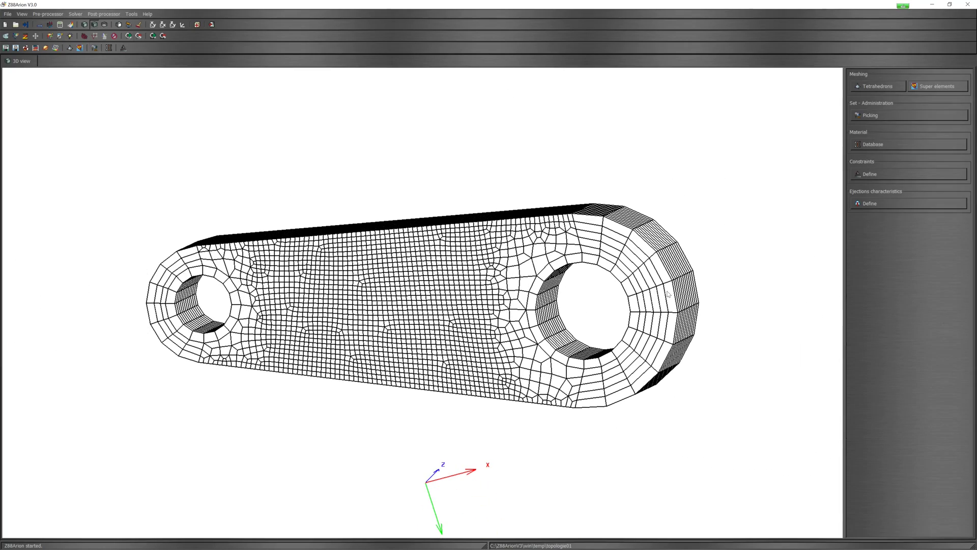
click(886, 175)
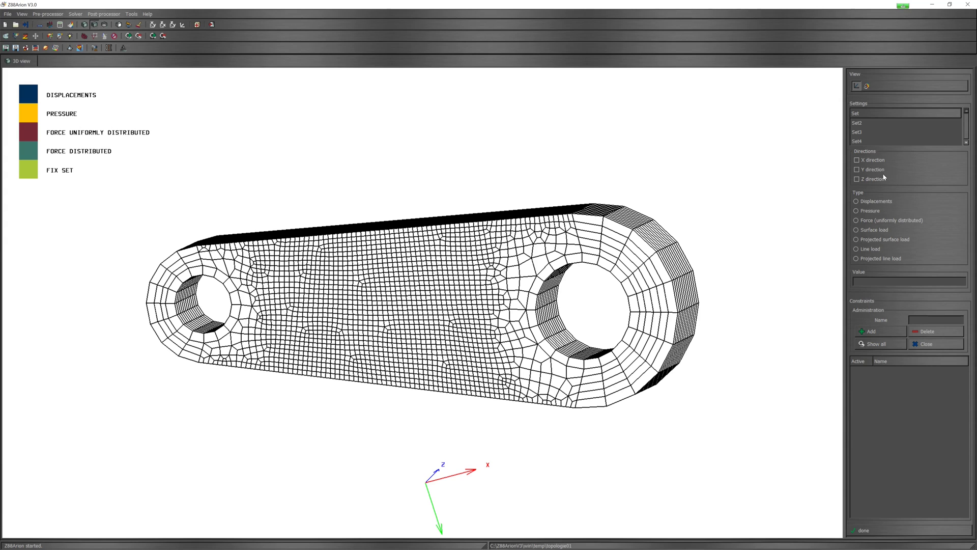
click(862, 122)
click(857, 160)
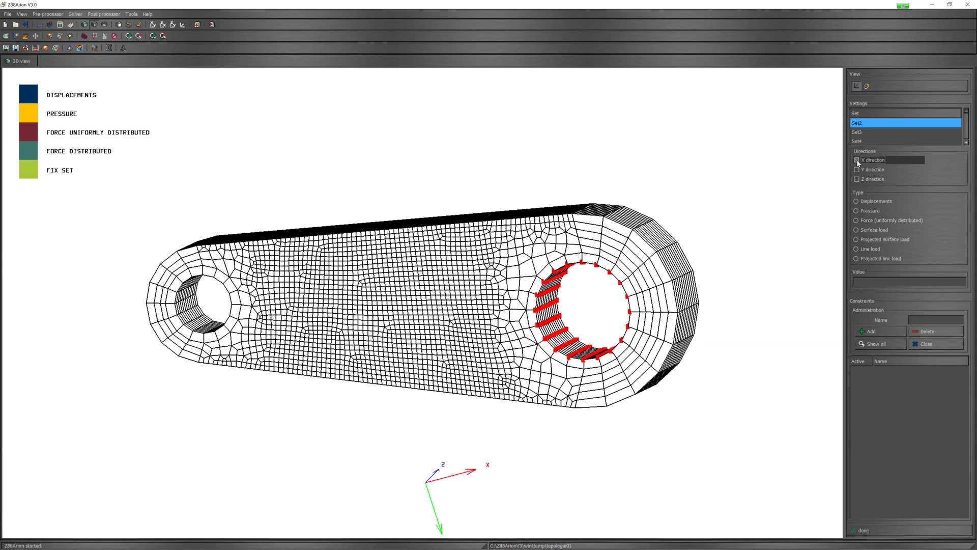
click(857, 221)
text(5000)
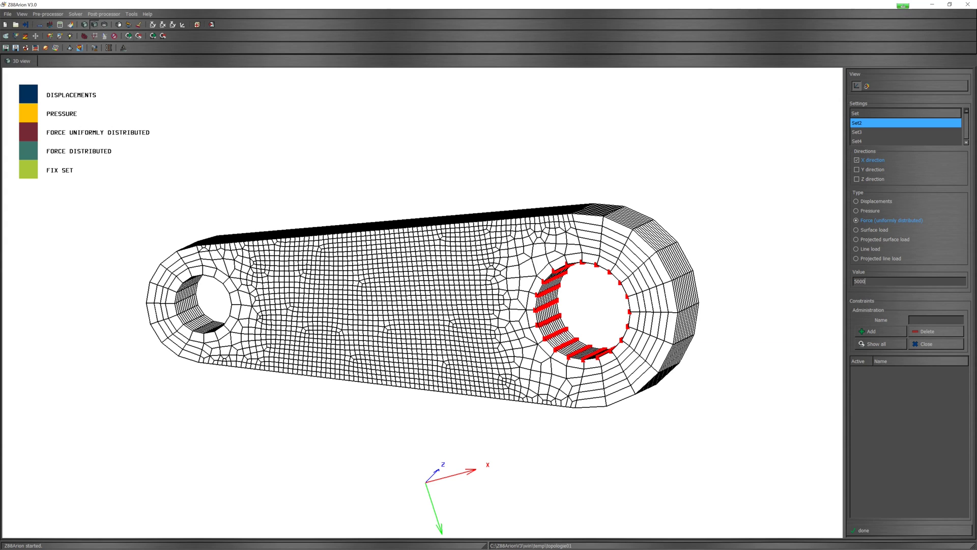
text(force)
click(883, 334)
Step: Add a displacement constraint named fix on the smaller hole's set, Set3, in the X, Y and Z directions
click(865, 132)
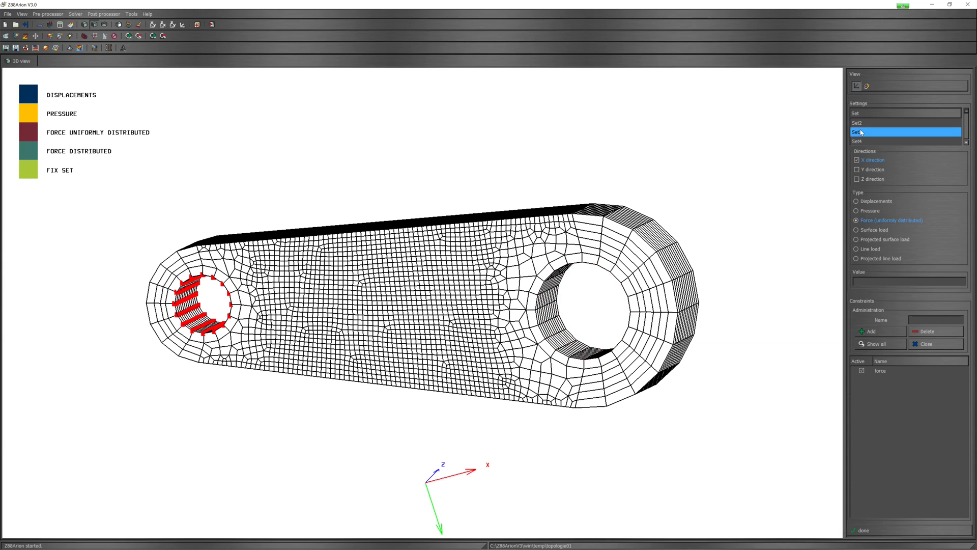
click(857, 170)
click(857, 179)
click(857, 202)
text(fix)
click(894, 331)
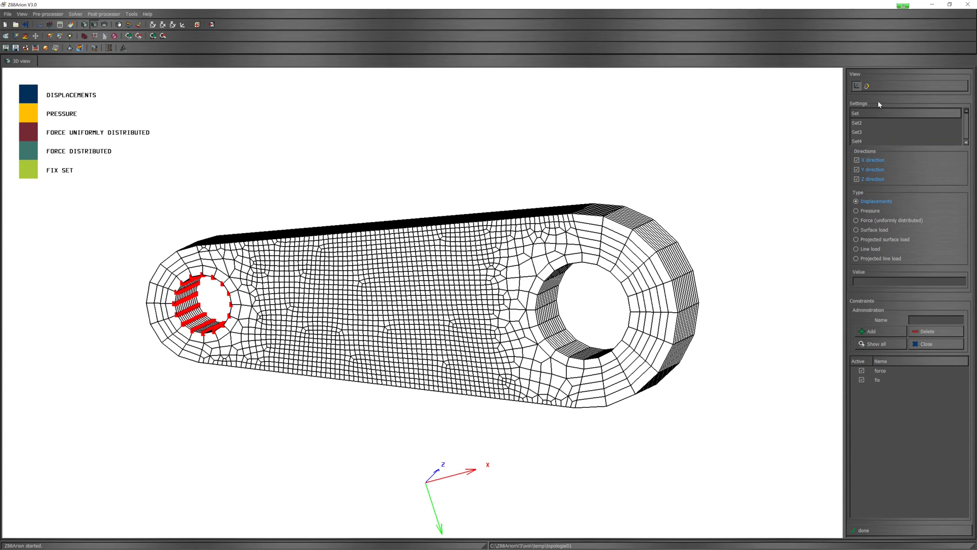
Step: Add a fix set named nondesign on Set4, the nodes around both holes, show all constraints on the lever and finish the constraint definition
click(868, 86)
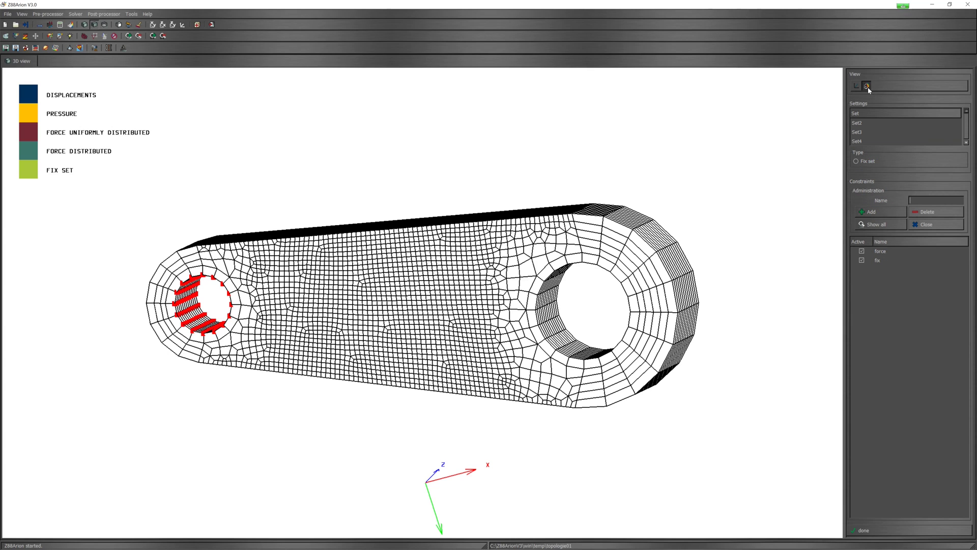
click(860, 142)
click(860, 161)
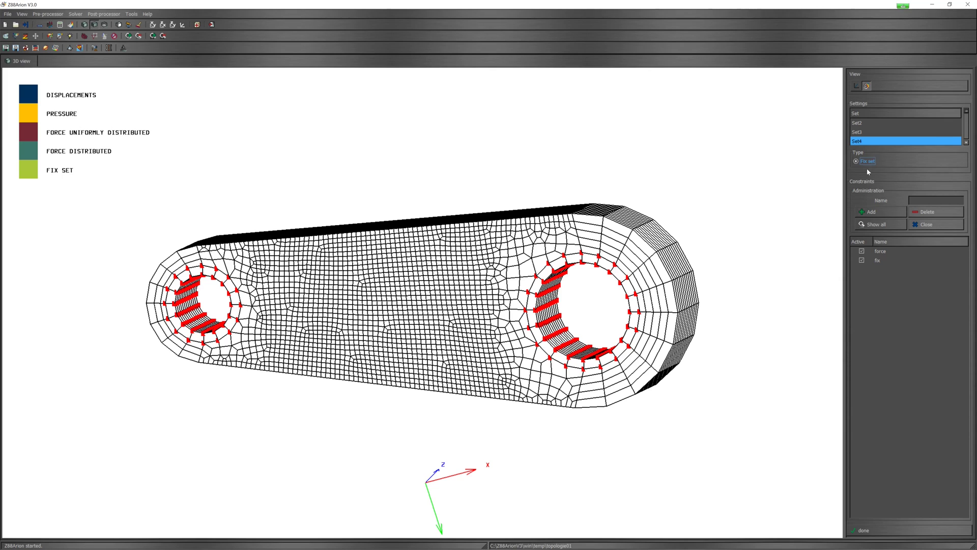
click(915, 201)
text(nondesign)
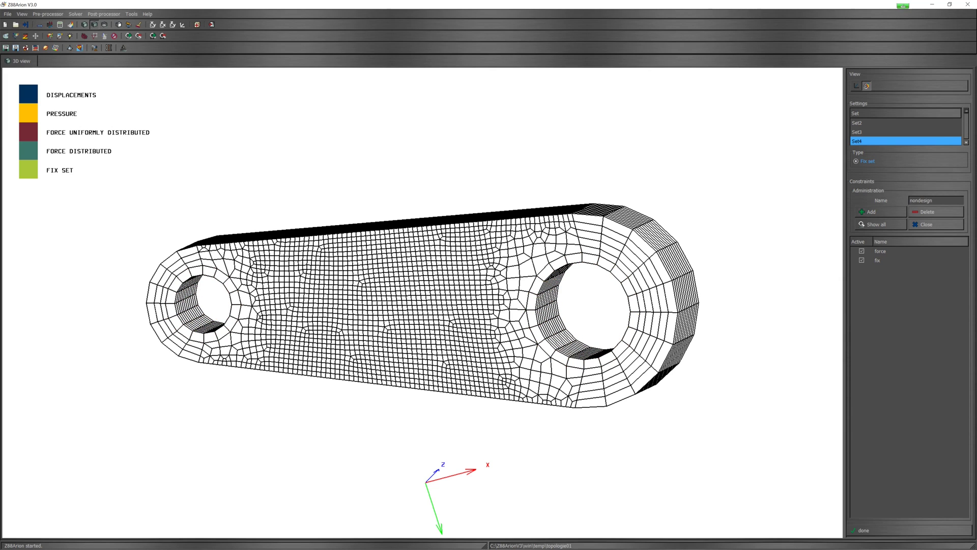
click(872, 212)
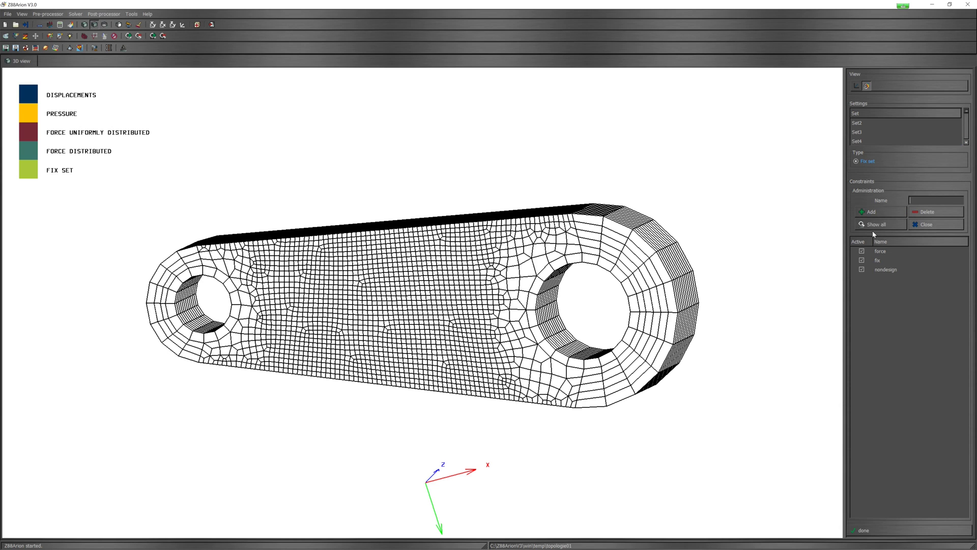
click(873, 225)
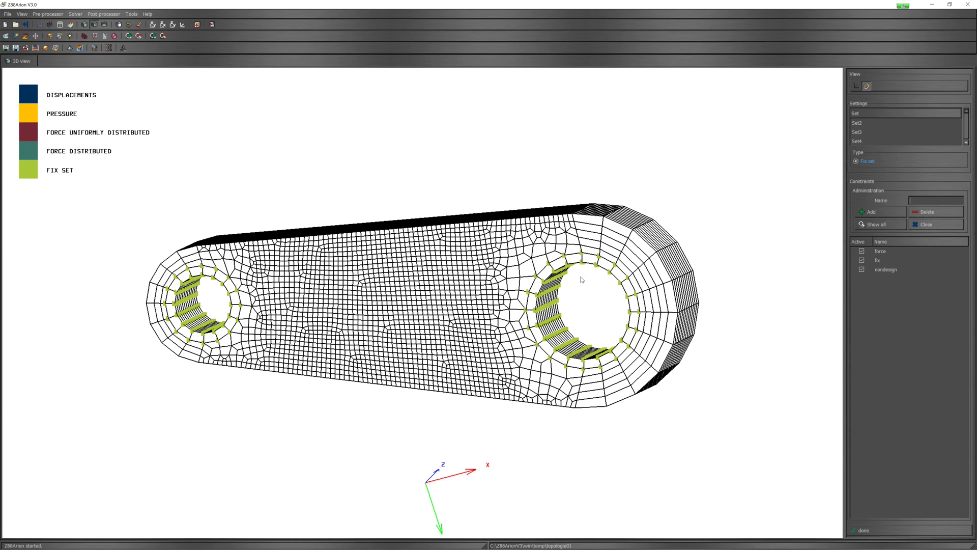
drag(581, 278, 599, 286)
click(862, 530)
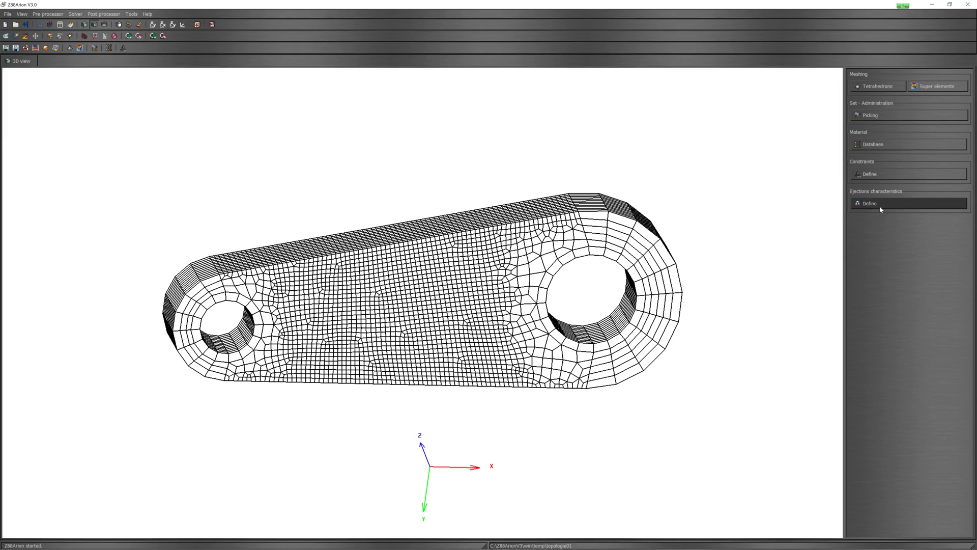
Step: Set the undercut rate to 0.8 in the ejection characteristics and accept the values
drag(629, 270, 580, 235)
click(162, 26)
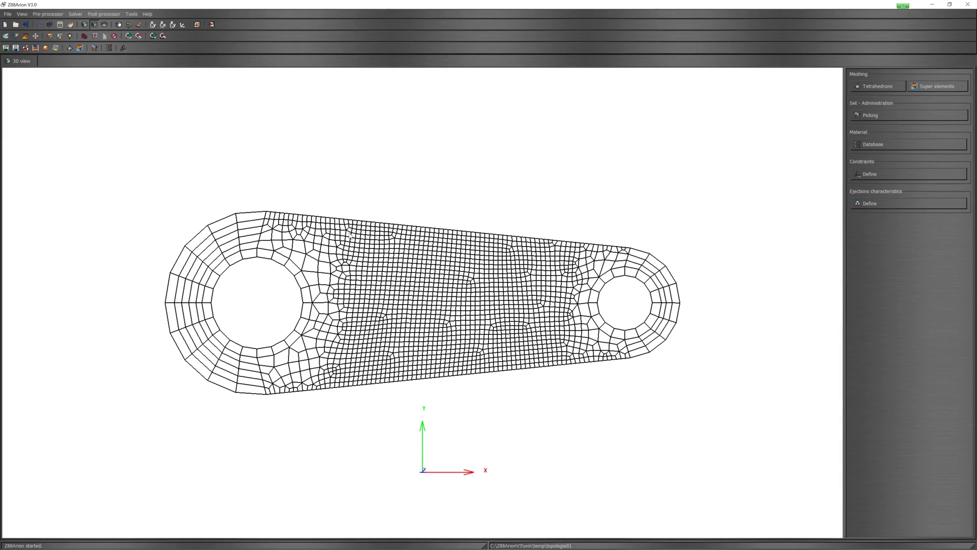
drag(349, 232, 351, 235)
drag(474, 222, 442, 292)
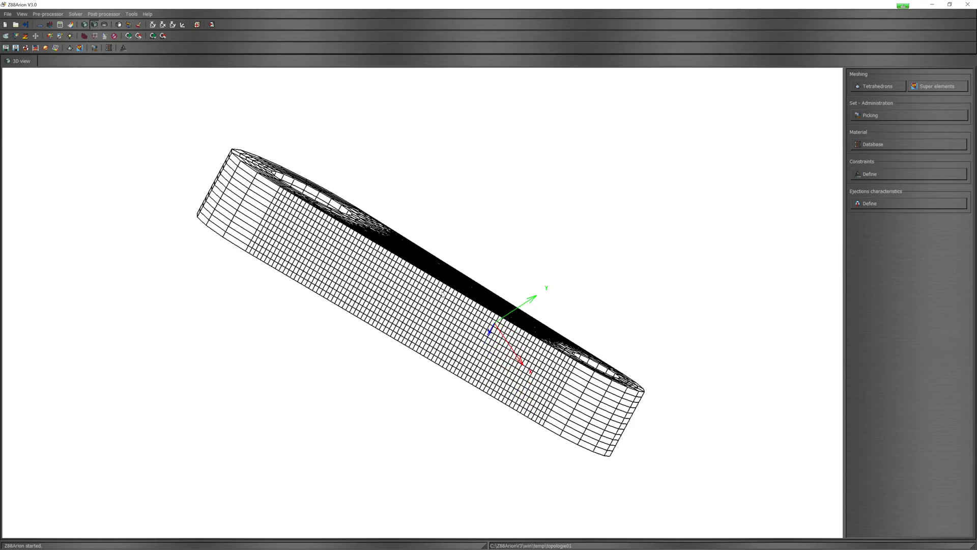
click(36, 35)
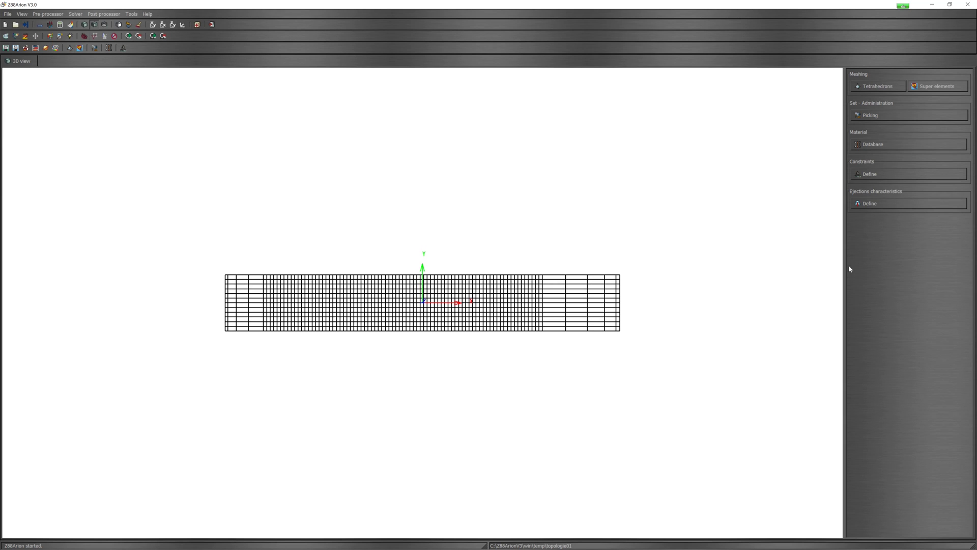
click(871, 205)
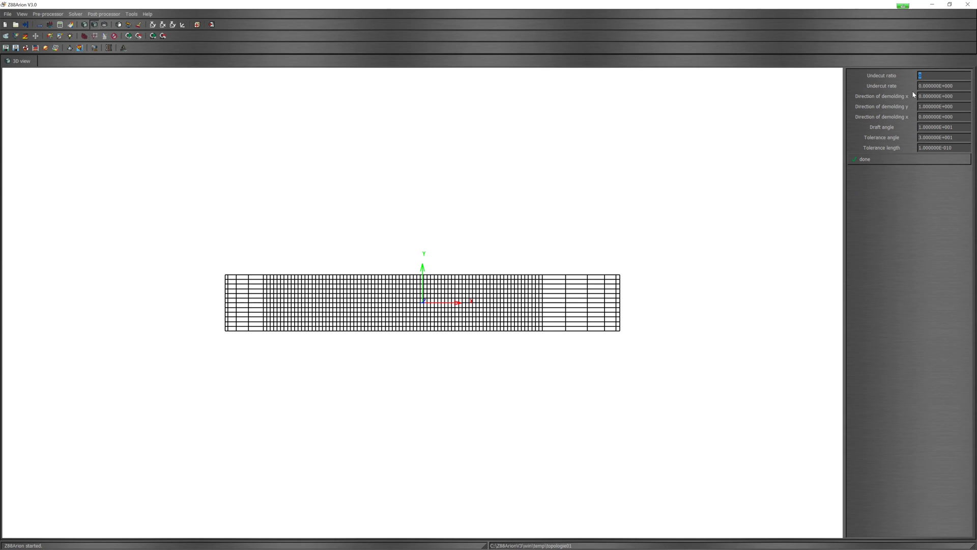
click(955, 86)
text(0.8)
click(898, 164)
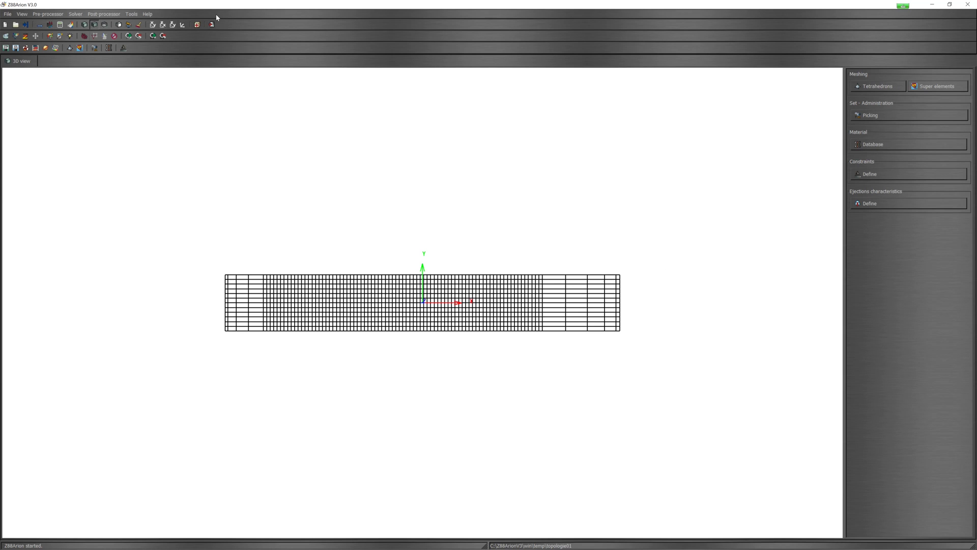
Step: Go to the solver settings and choose TOSS as the optimization method
click(70, 25)
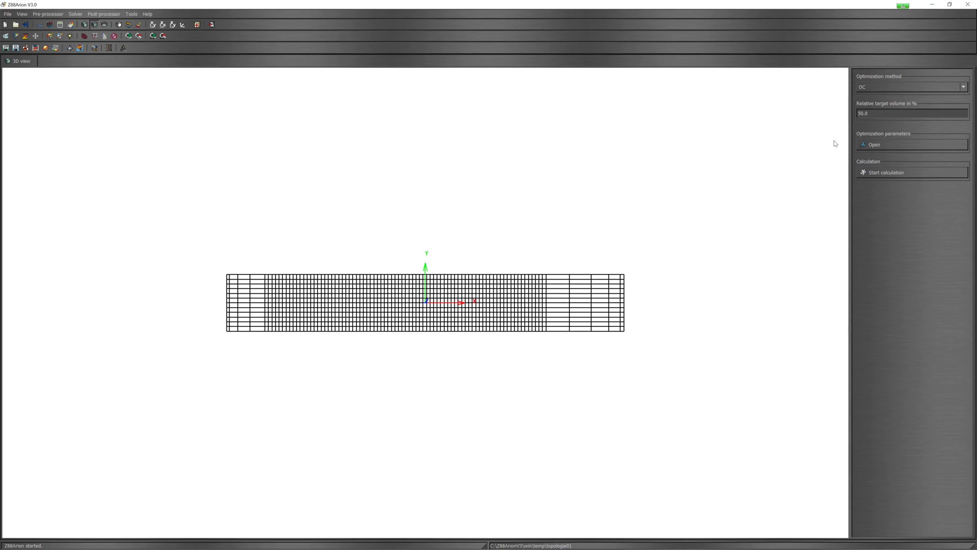
click(874, 90)
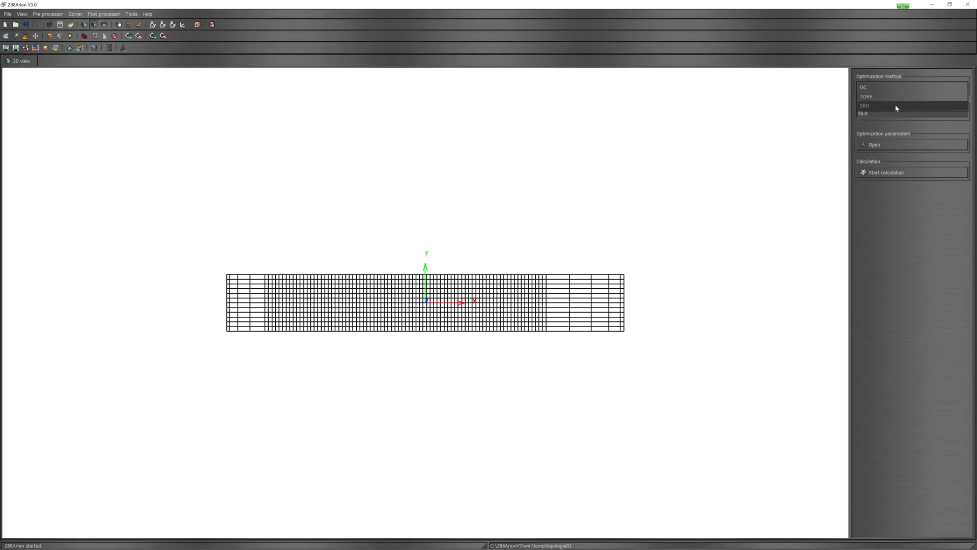
click(870, 99)
drag(579, 253, 587, 194)
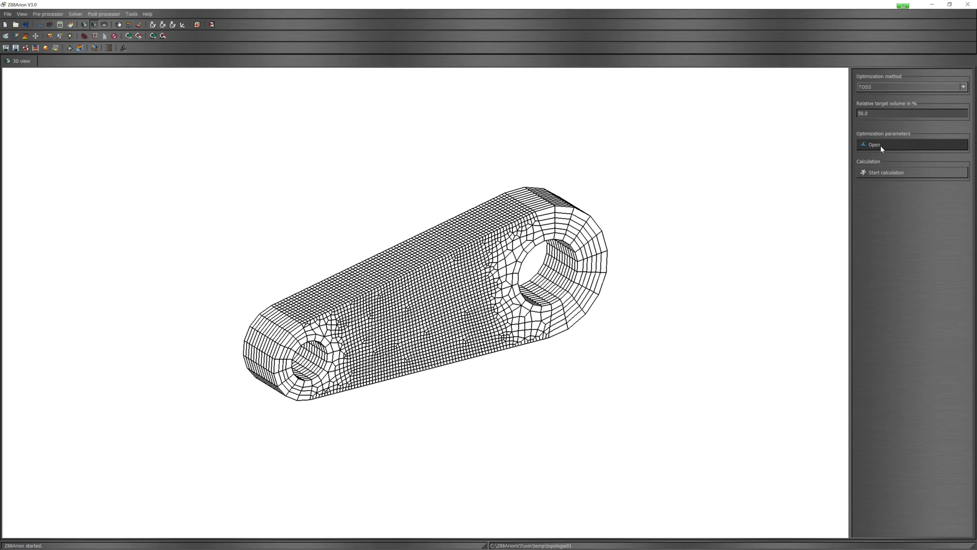
Step: Set the number of iterations in the optimization parameters to 150, keeping SIMP as the method
click(881, 146)
click(495, 227)
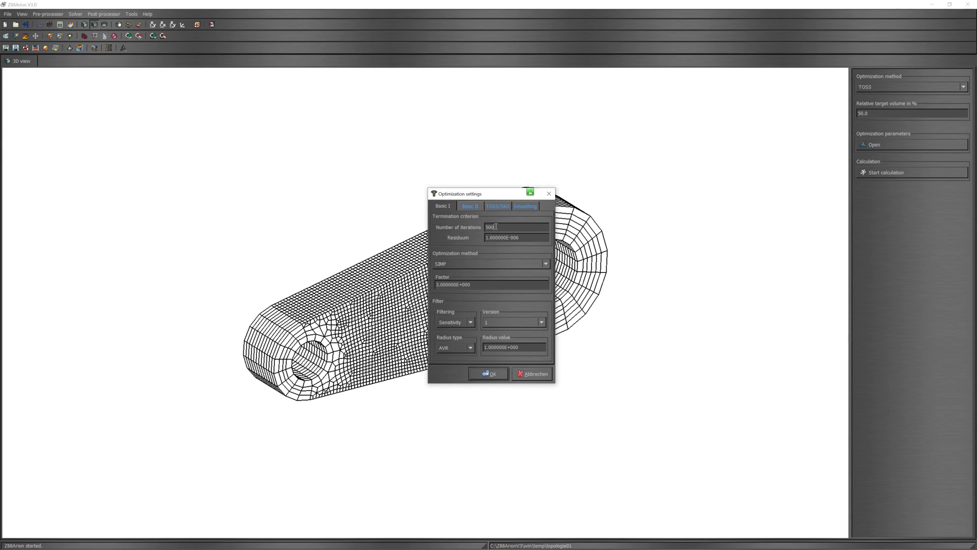
text(150)
click(547, 264)
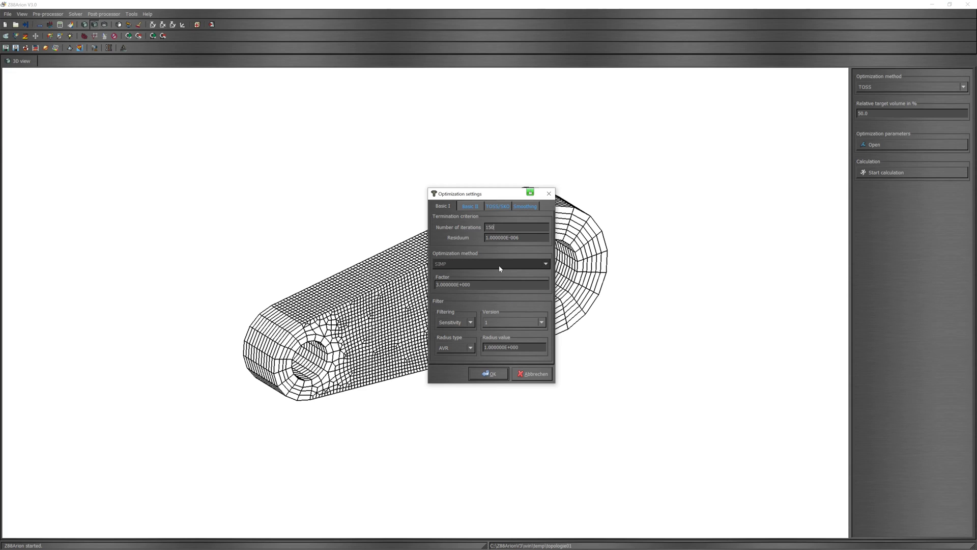
Step: Set the TOSS/SKO reference stress to 200 and accept the optimization settings with smoothing of the last iteration enabled
click(472, 206)
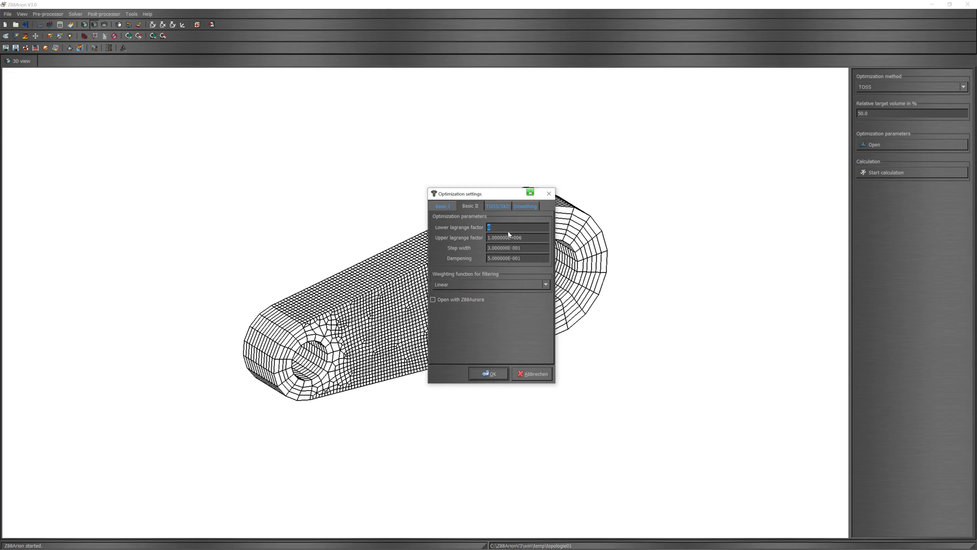
click(504, 207)
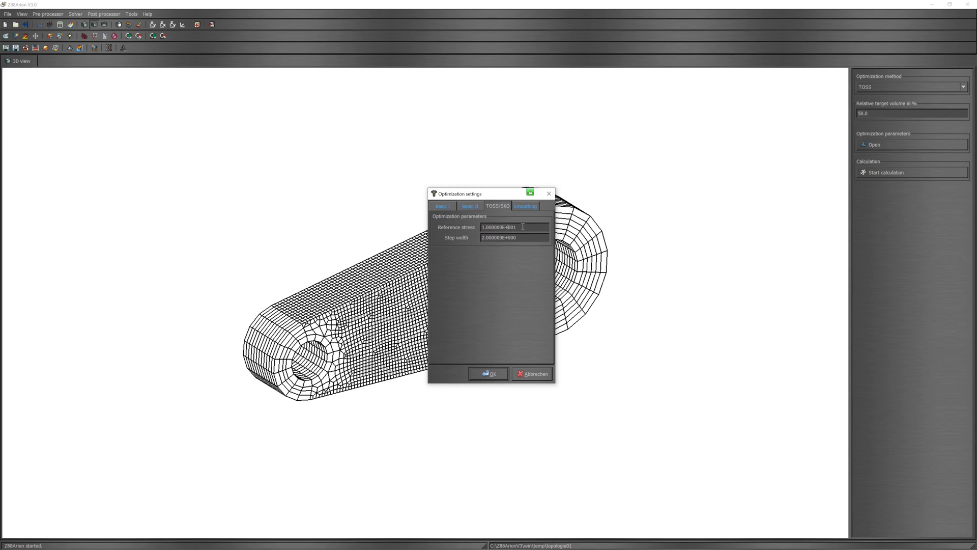
text(200)
click(525, 207)
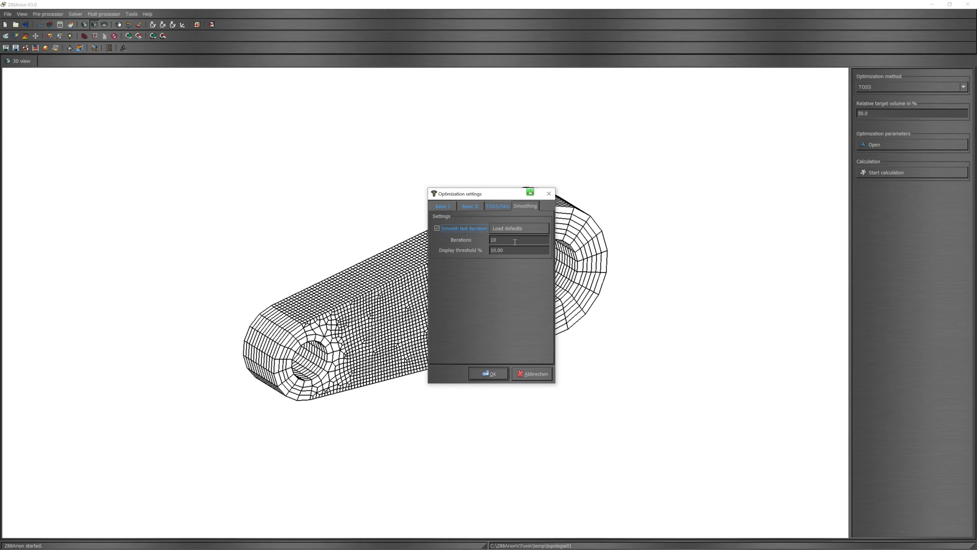
click(437, 229)
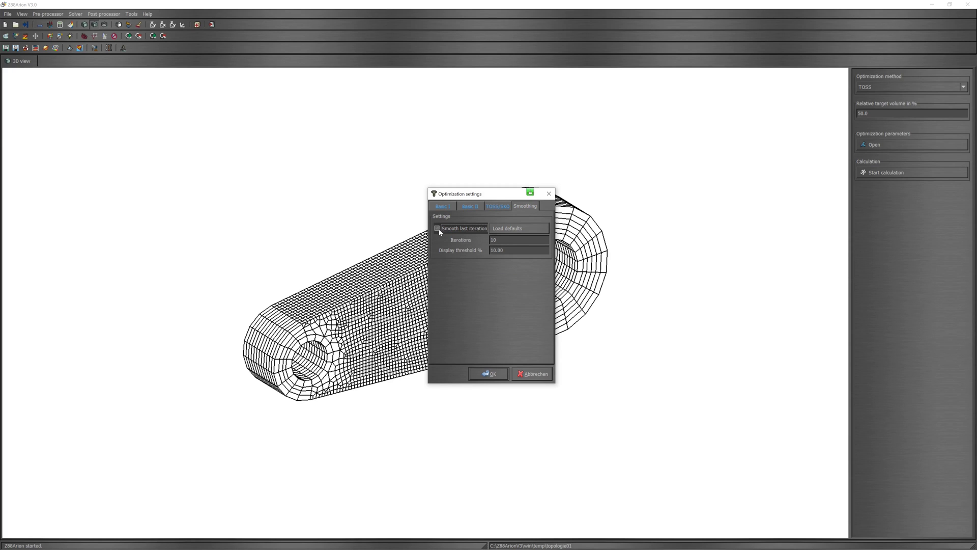
click(491, 374)
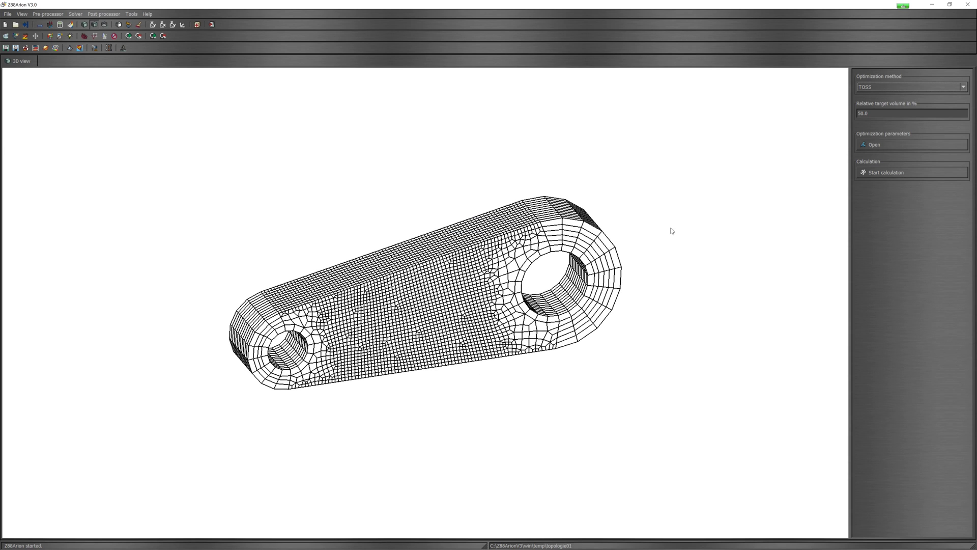
Step: Run the topology optimization calculation and dismiss its completion messages
click(889, 173)
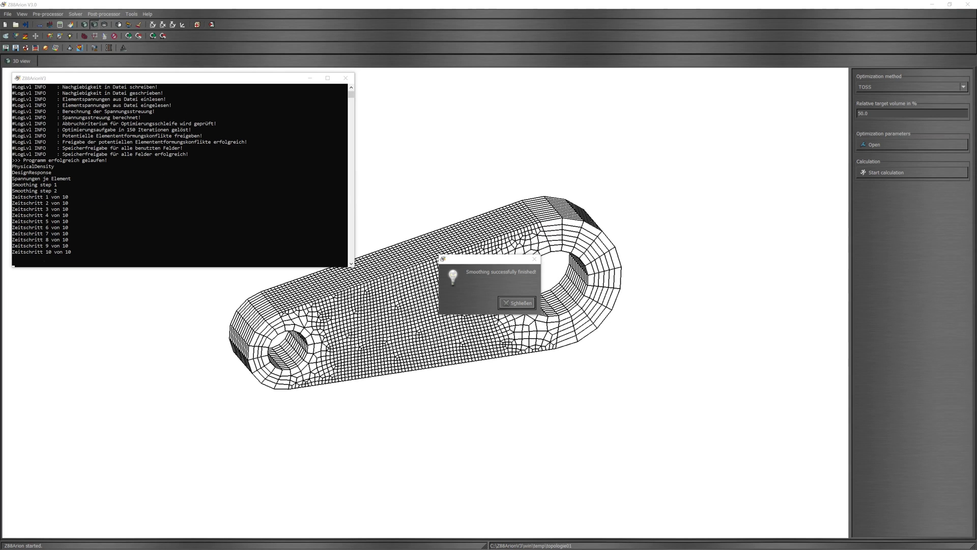
click(527, 304)
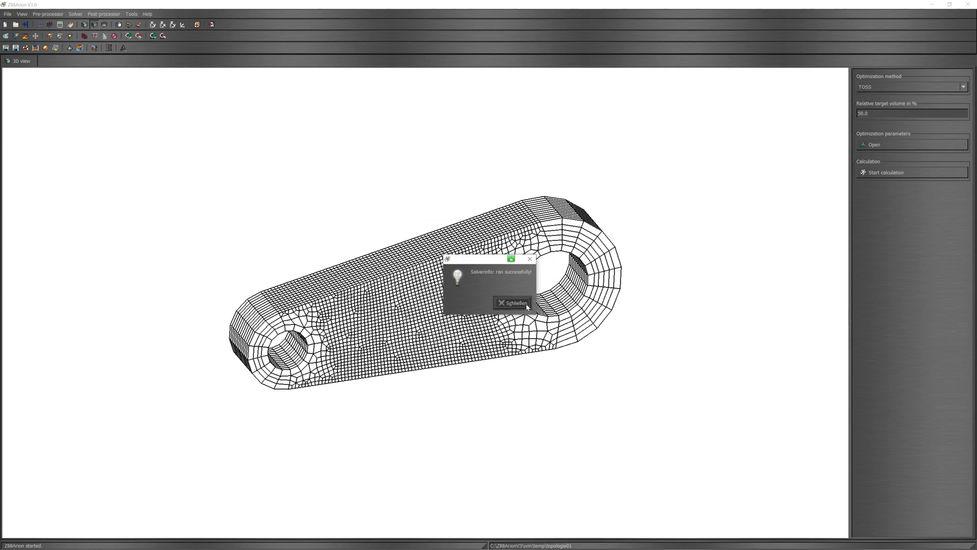
click(527, 304)
Step: Open the optimization results and step through the stresses per element from iteration 0 to iteration 20
drag(616, 306, 612, 293)
click(70, 25)
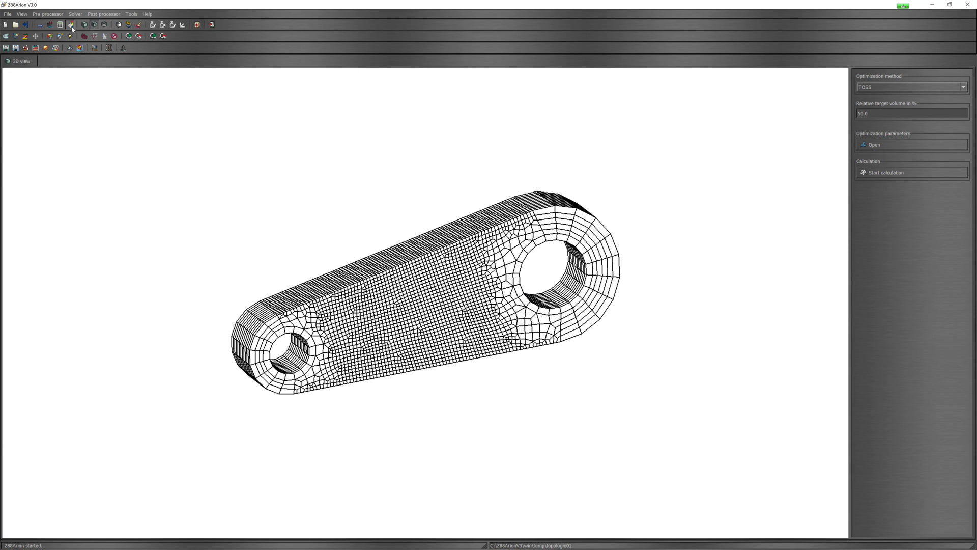
drag(186, 107, 247, 116)
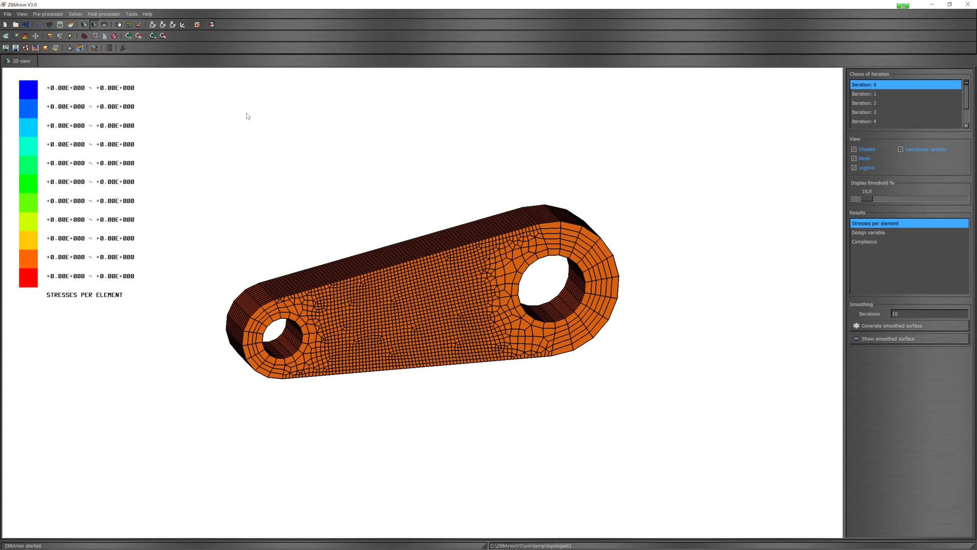
click(874, 95)
click(872, 103)
scroll(871, 106, down, 2)
scroll(872, 105, down, 3)
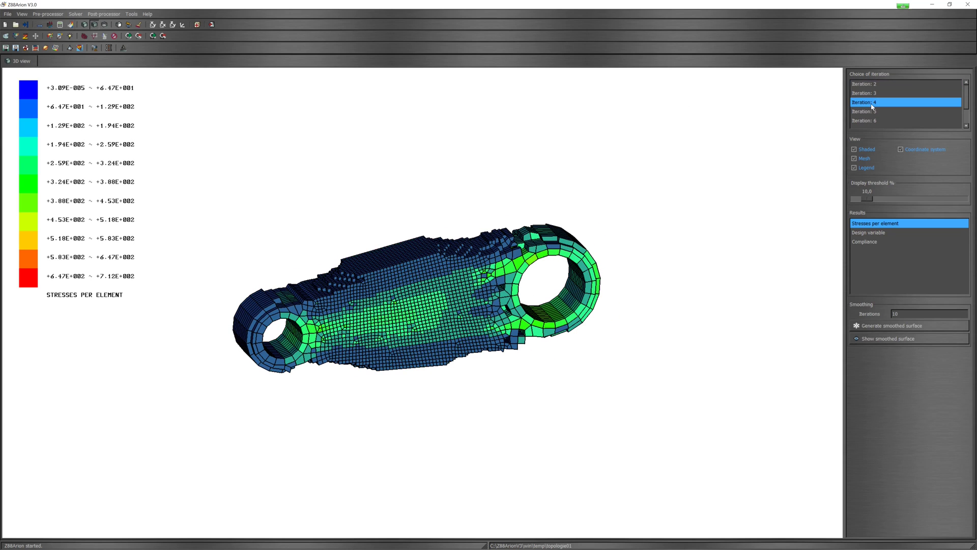
scroll(872, 106, down, 5)
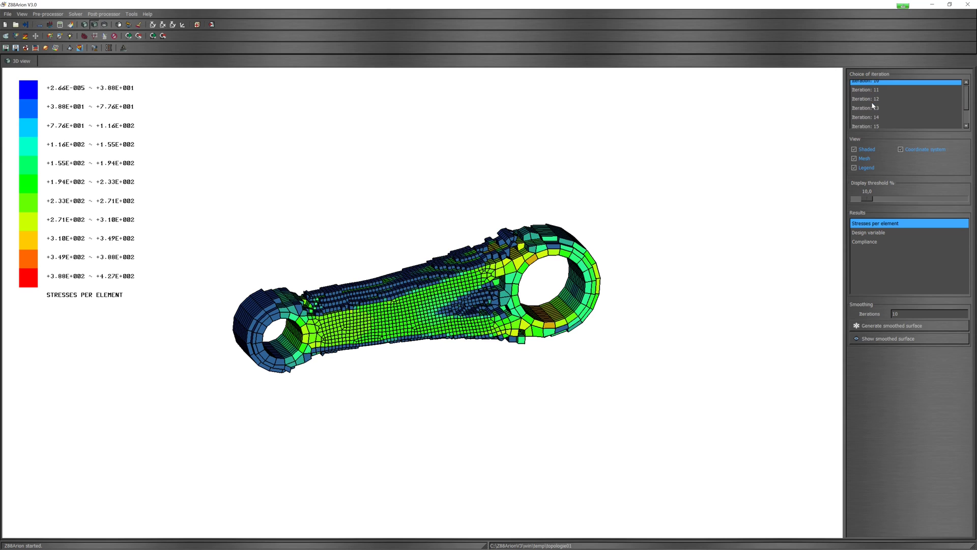
click(873, 107)
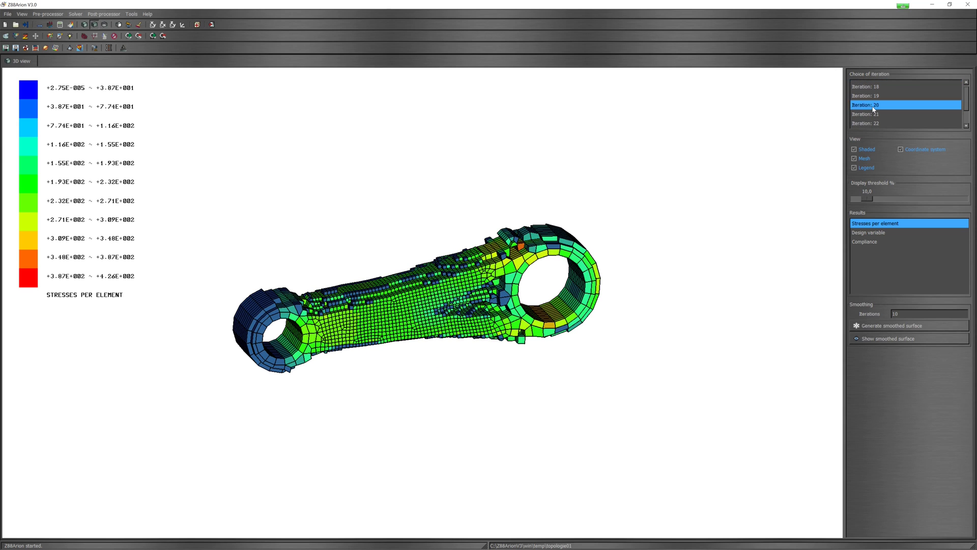
Step: Step through the stresses per element of the remaining iterations up to iteration 150
scroll(873, 109, down, 8)
click(875, 117)
scroll(874, 117, down, 3)
drag(553, 290, 524, 280)
scroll(860, 118, down, 8)
click(861, 118)
scroll(867, 117, down, 7)
click(868, 112)
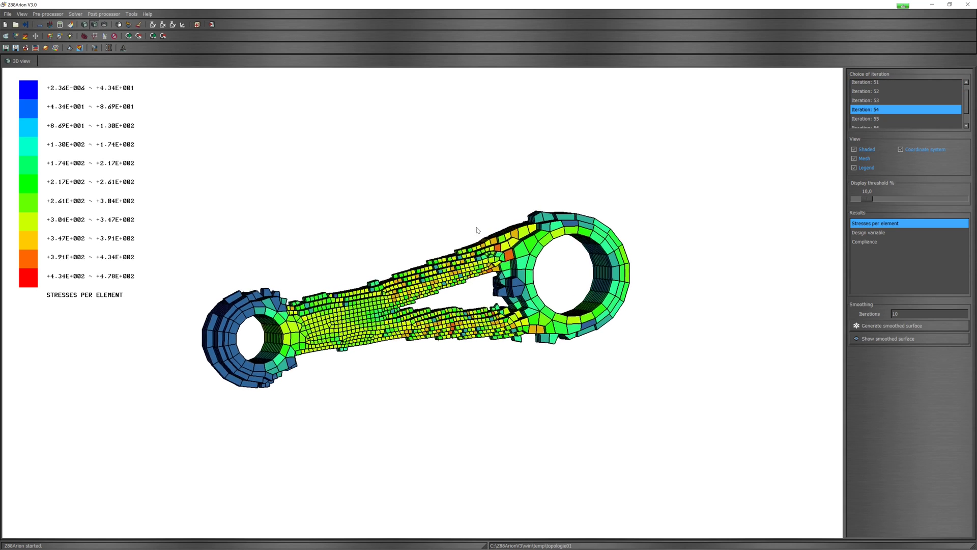
scroll(878, 118, down, 10)
scroll(878, 118, down, 20)
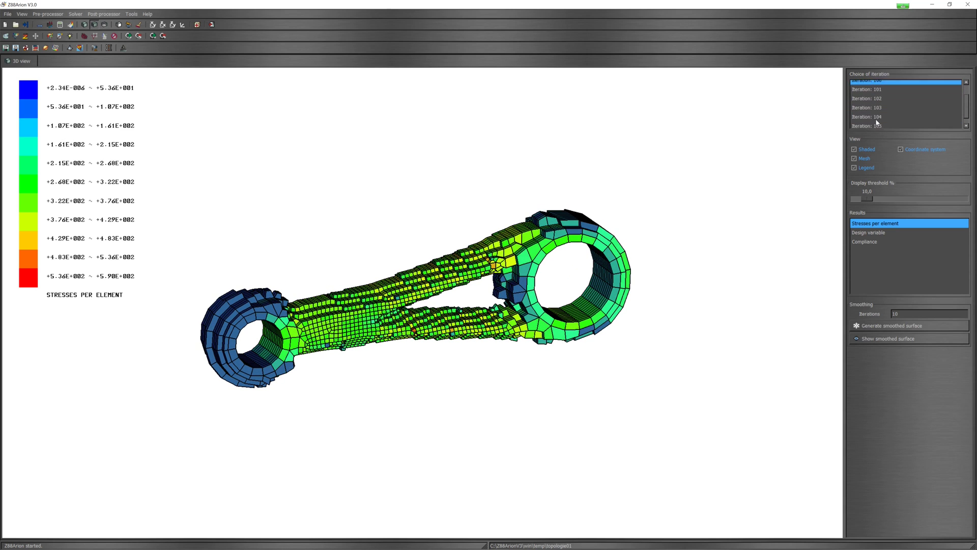
click(888, 124)
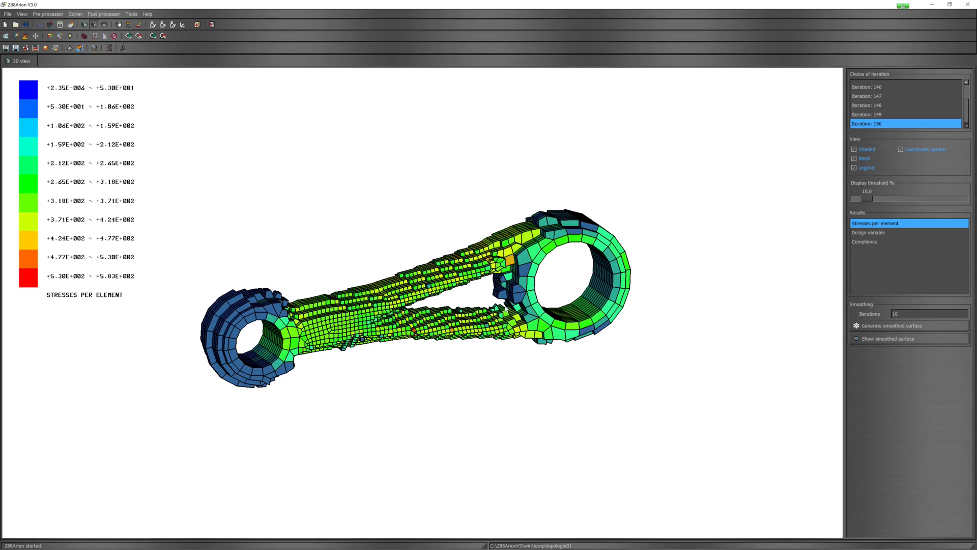
Step: Set the display threshold to 18.1 % for iteration 150 and show the smoothed surface of the lever
drag(400, 288, 415, 310)
drag(884, 199, 875, 200)
click(866, 339)
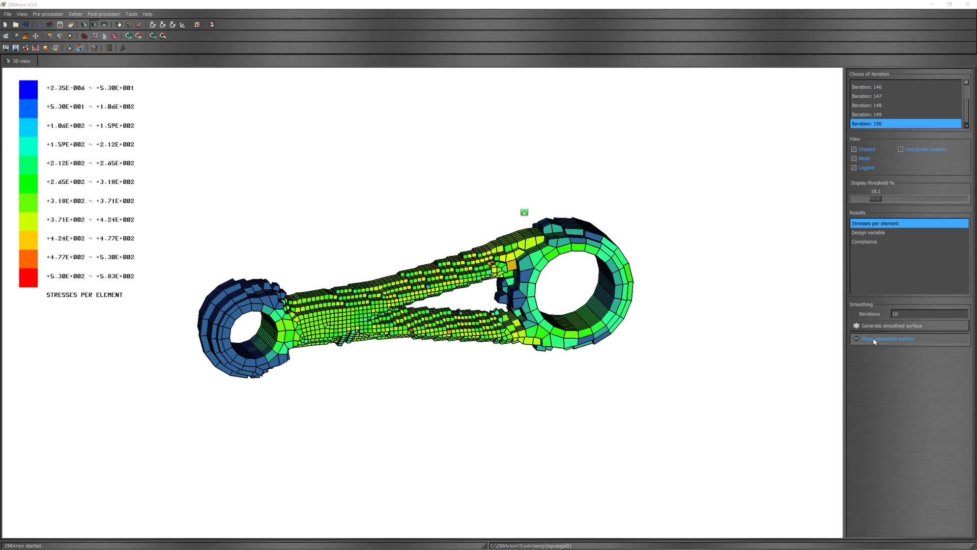
click(496, 343)
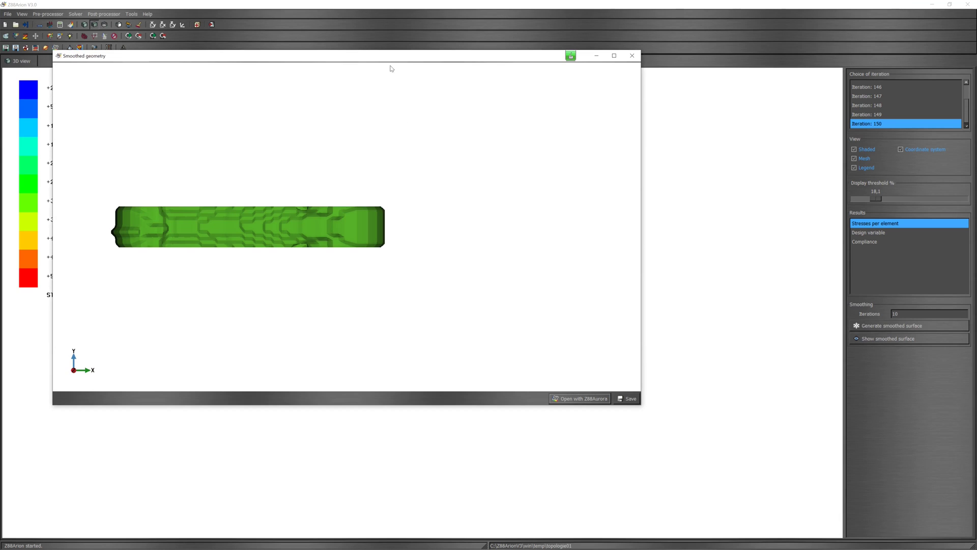
Step: Export the smoothed lever geometry as an STL named topologie01 in the baer-engineering folder and close the smoothed geometry window
drag(391, 67, 518, 95)
right_drag(433, 249, 496, 240)
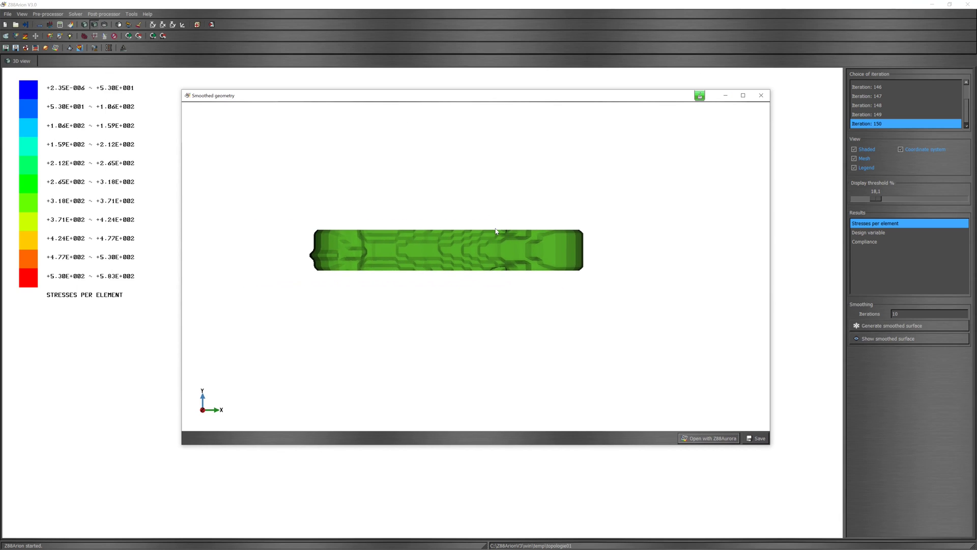
drag(496, 231, 538, 203)
click(756, 439)
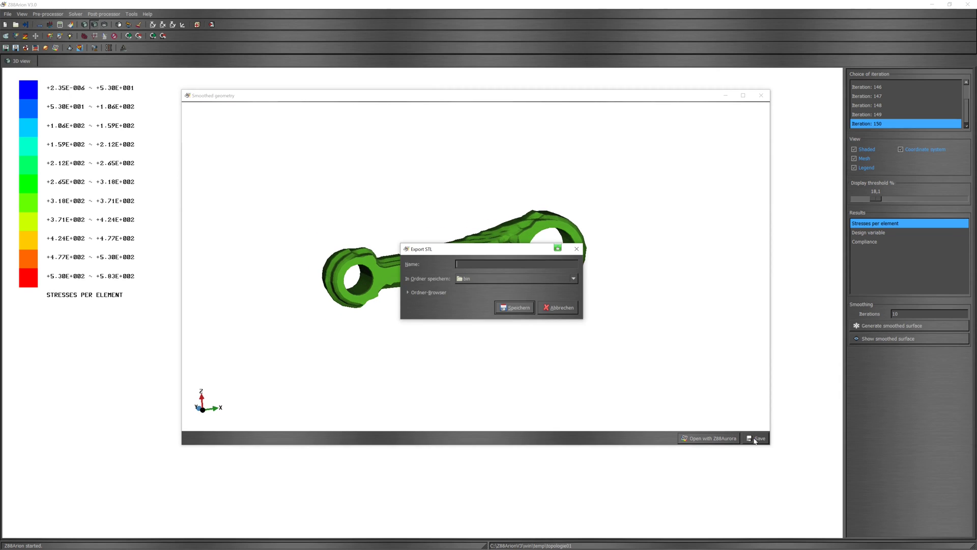
click(474, 279)
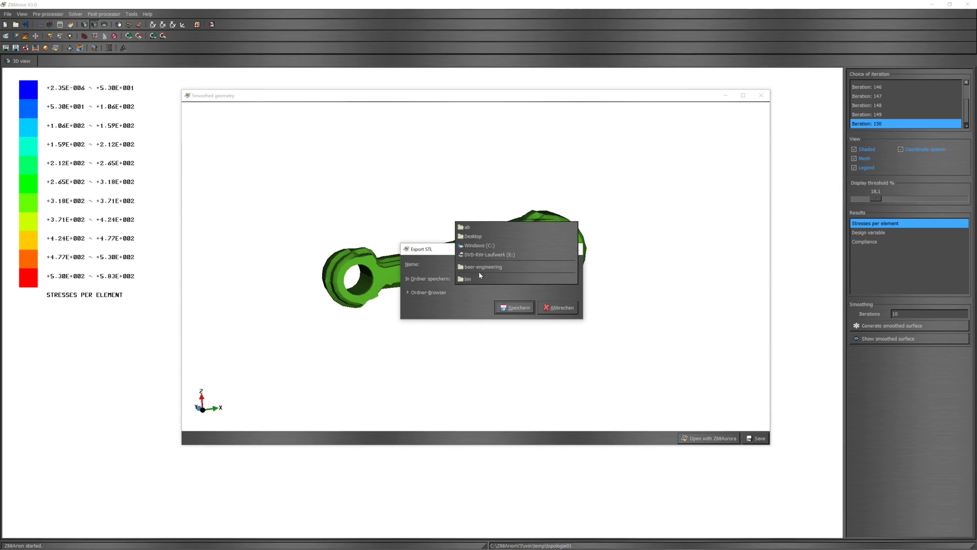
click(479, 272)
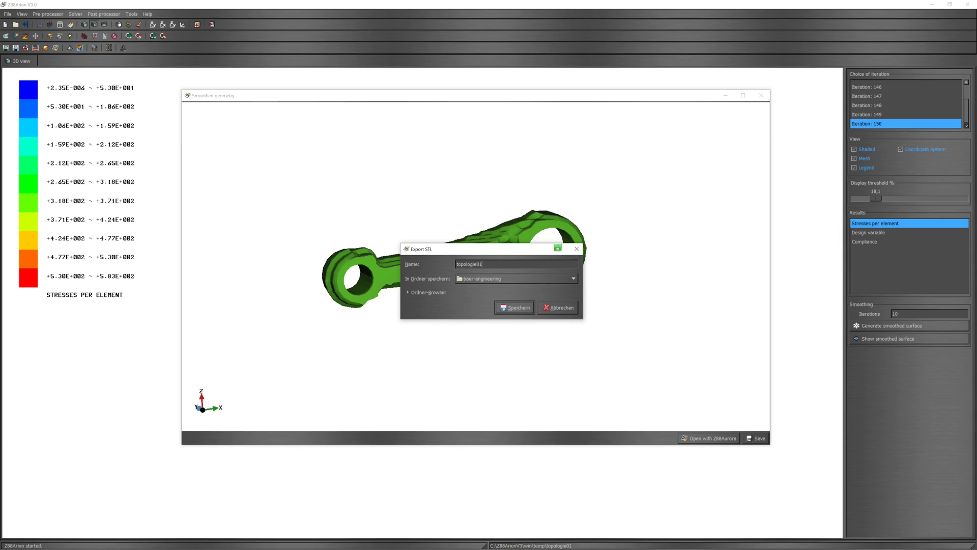
click(521, 312)
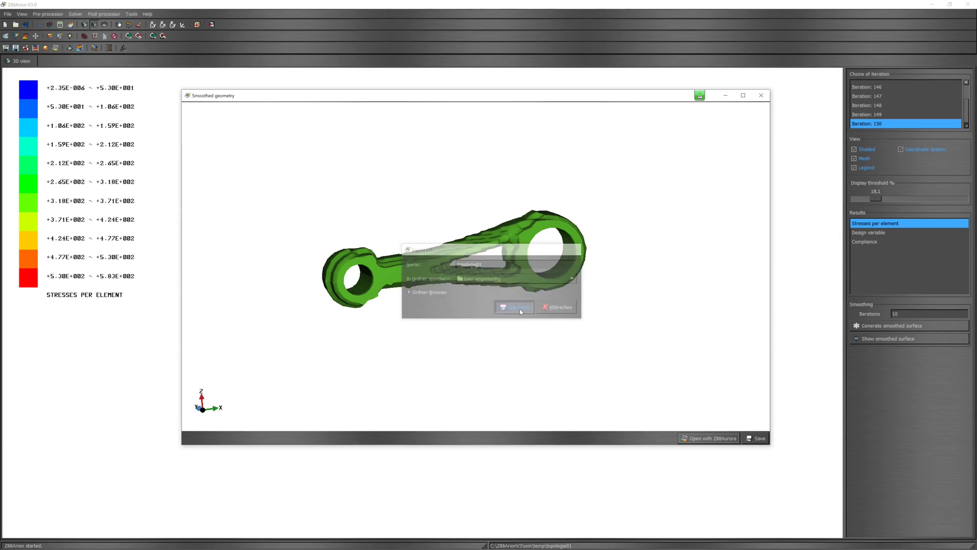
middle_drag(554, 331, 574, 340)
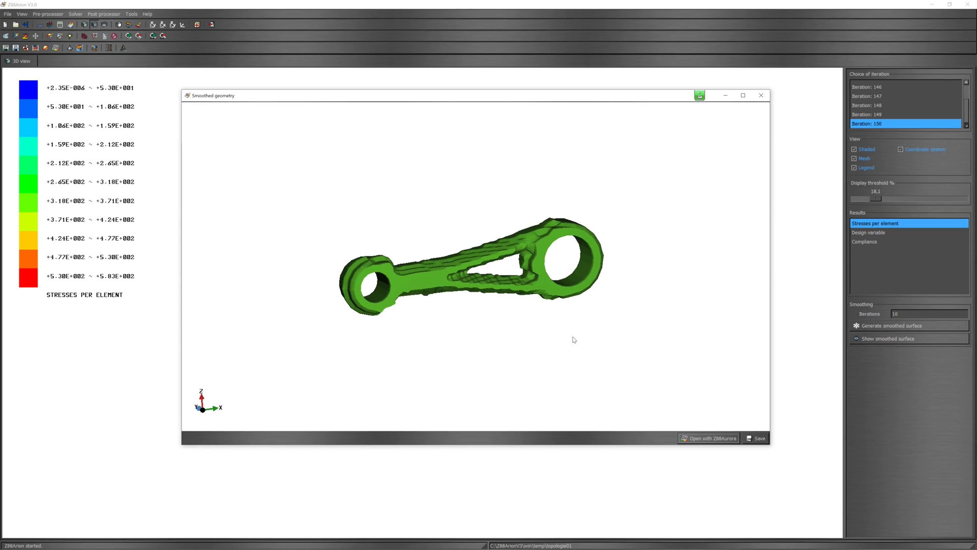
click(759, 96)
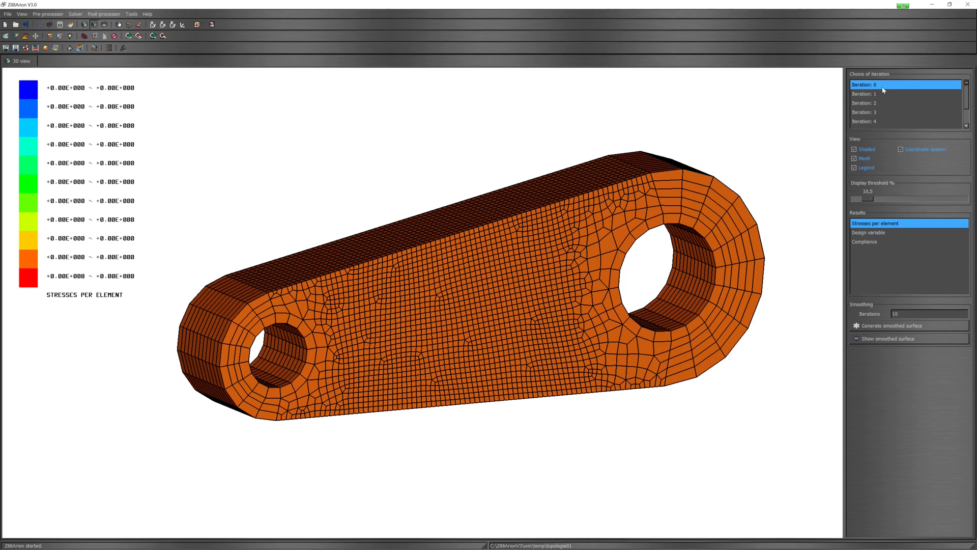
Step: Step through the stresses per element of successive iterations from iteration 0 and view the evolving lever shape
key(Down)
key(Down)
key(Down)
key(Down)
key(Down)
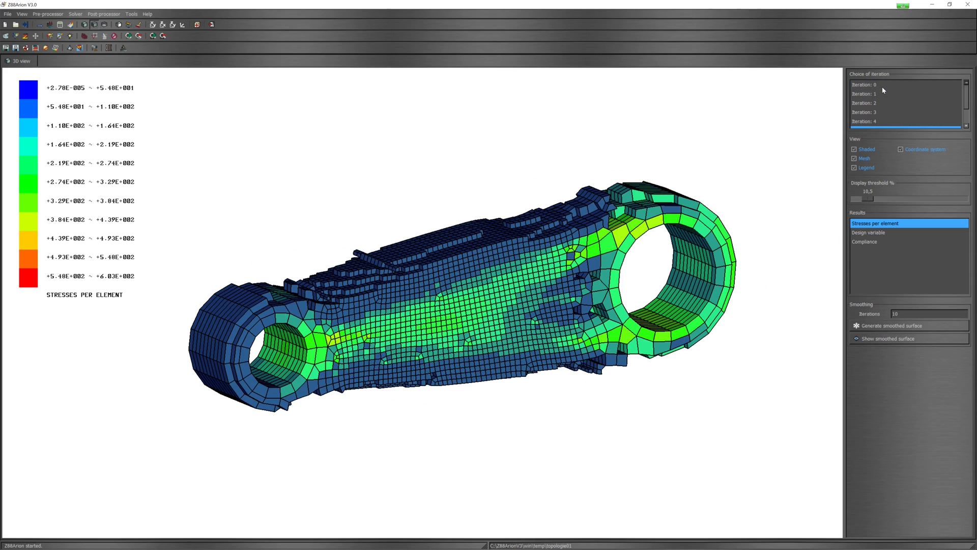
key(Down)
key(Down)
key(Down)
key(Down)
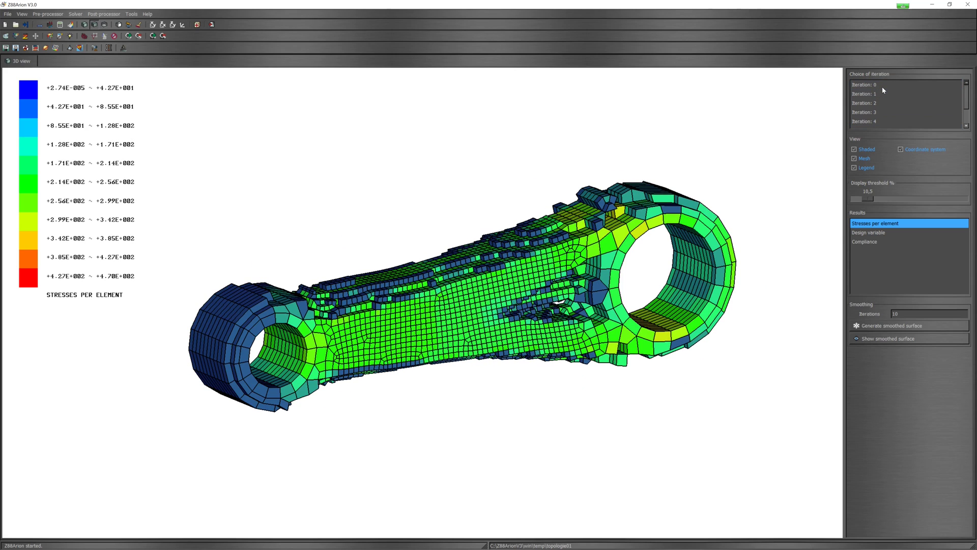
key(Down)
key(Down)
key(Down)
key(Down)
key(Down)
key(Down)
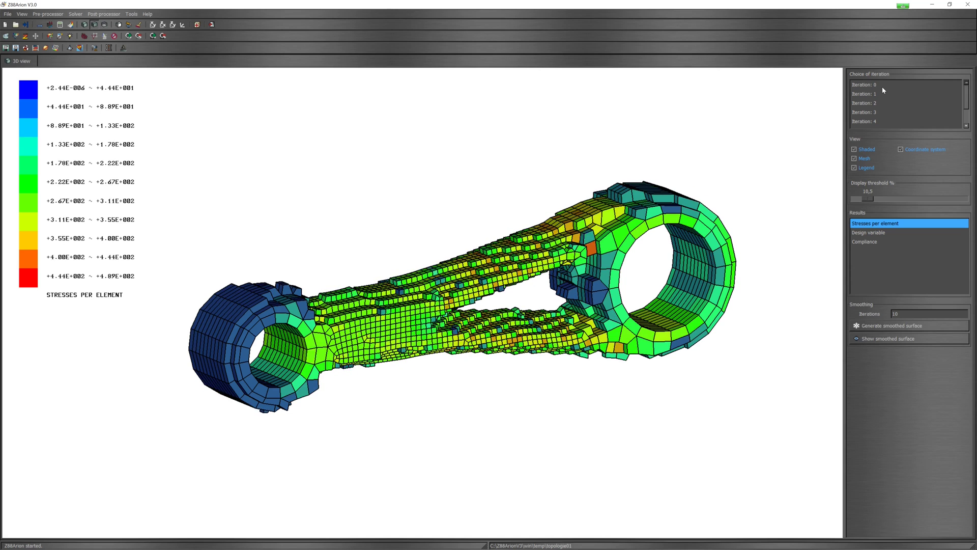
key(Down)
key(Down)
key(Down)
key(Down)
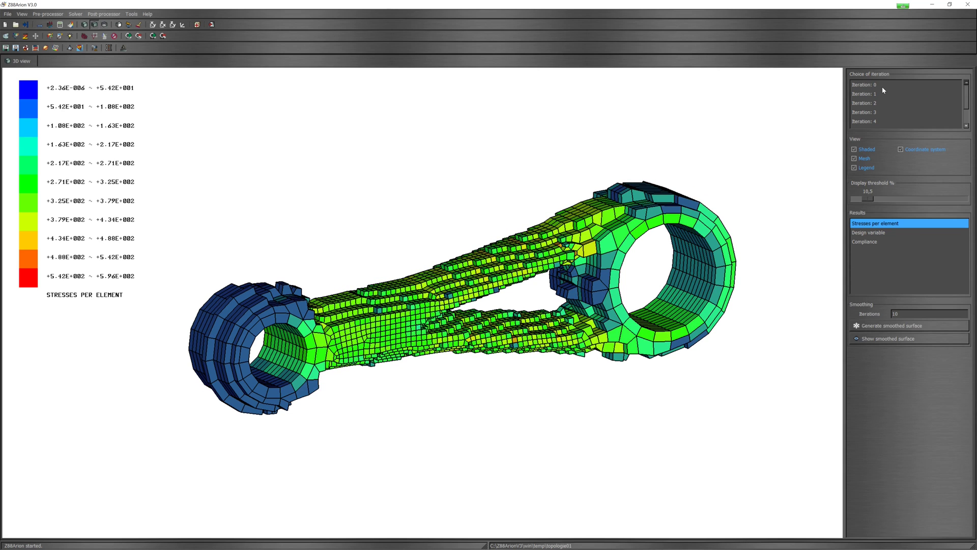
key(Down)
key(Down)
key(Down)
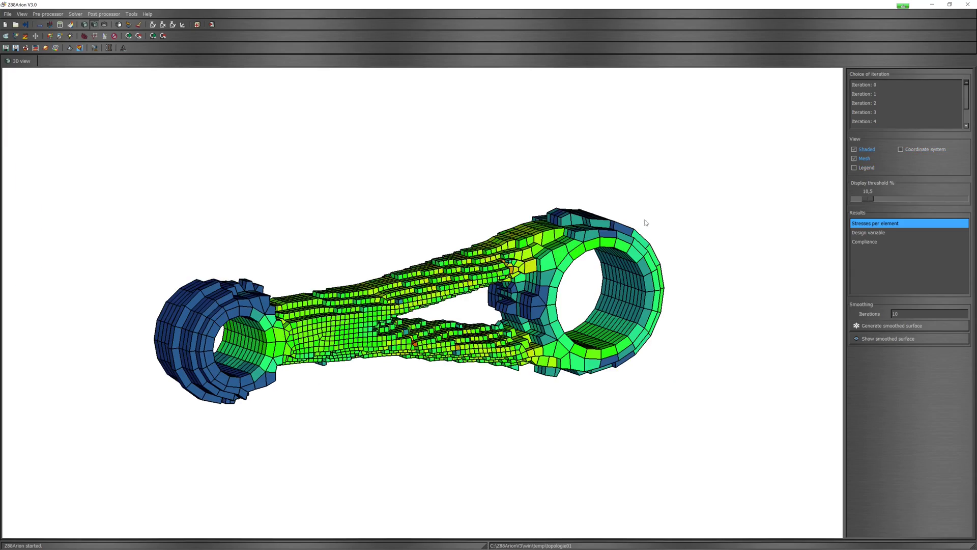
drag(646, 223, 680, 337)
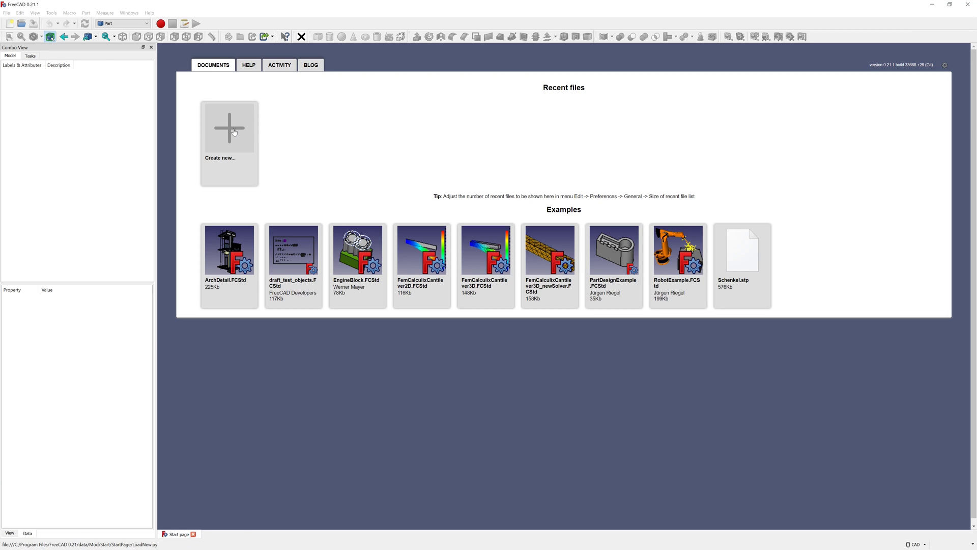
Step: Switch to FreeCAD, create a new document and import topologie01.stl from the baer-engineering folder as STL Mesh (Mesh)
click(235, 132)
click(7, 13)
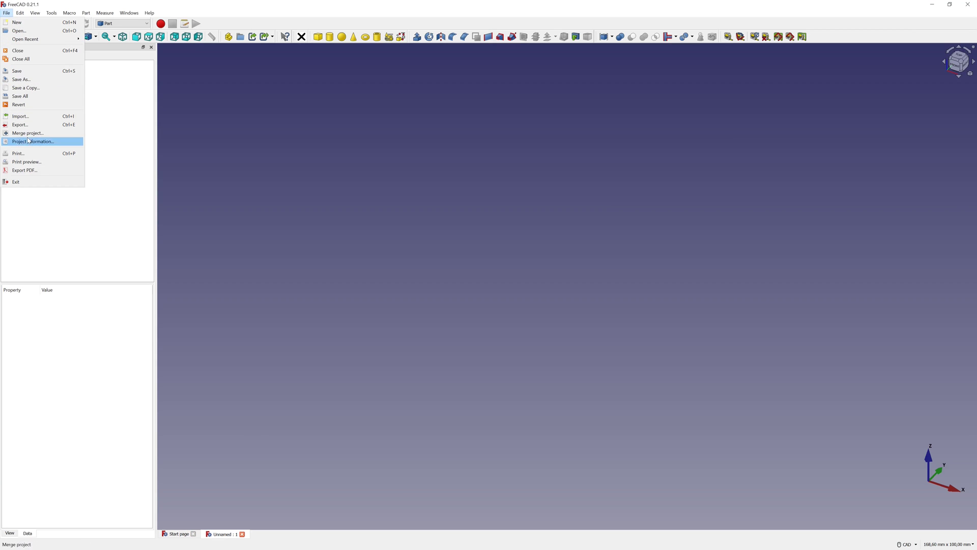
click(30, 117)
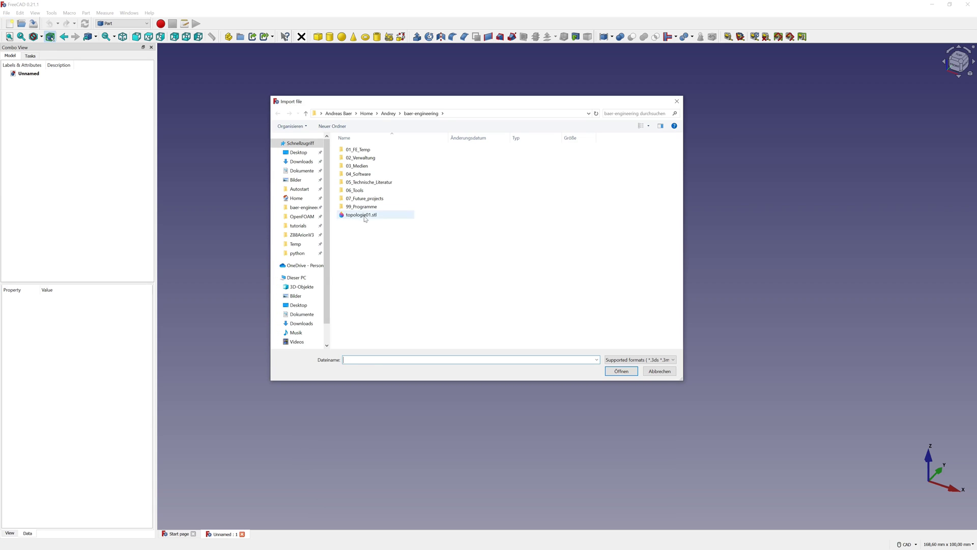
click(627, 374)
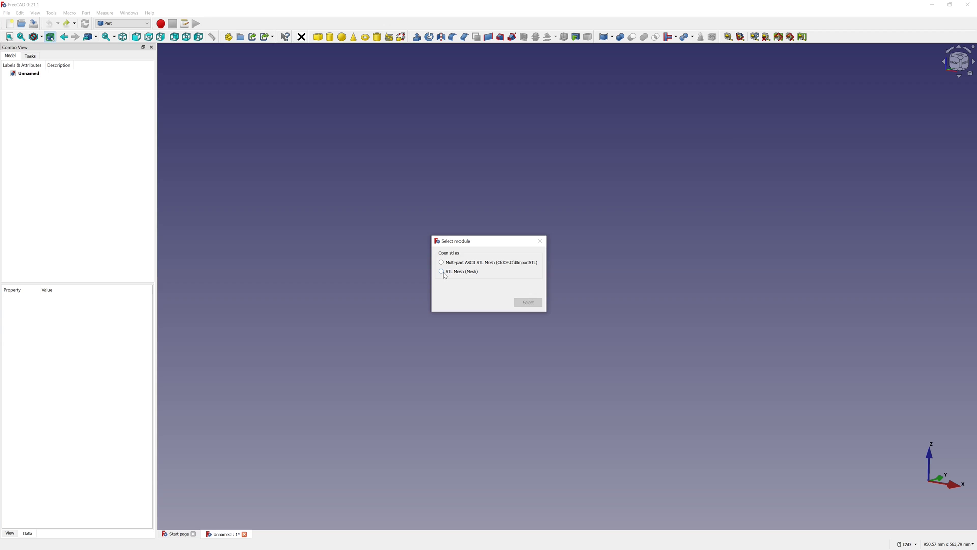
click(528, 302)
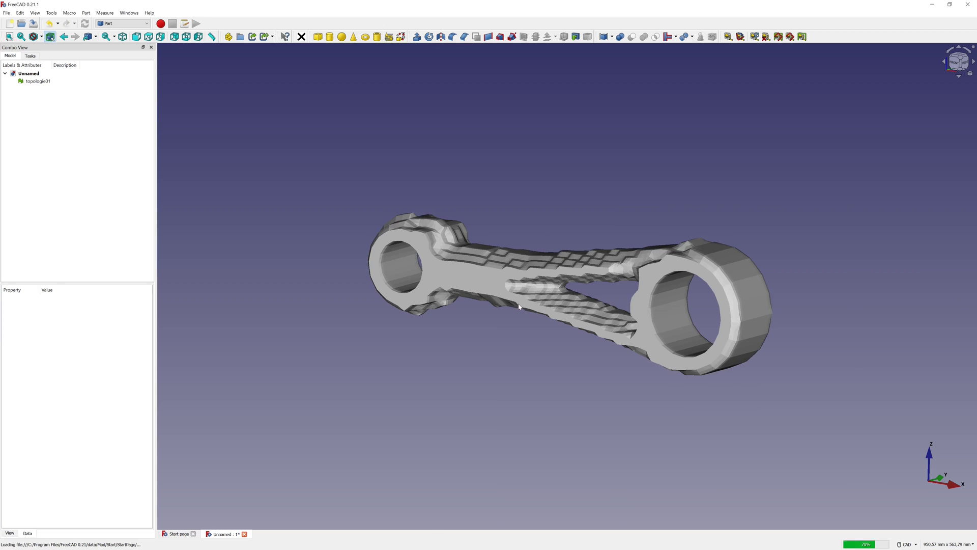
middle_drag(576, 310, 693, 326)
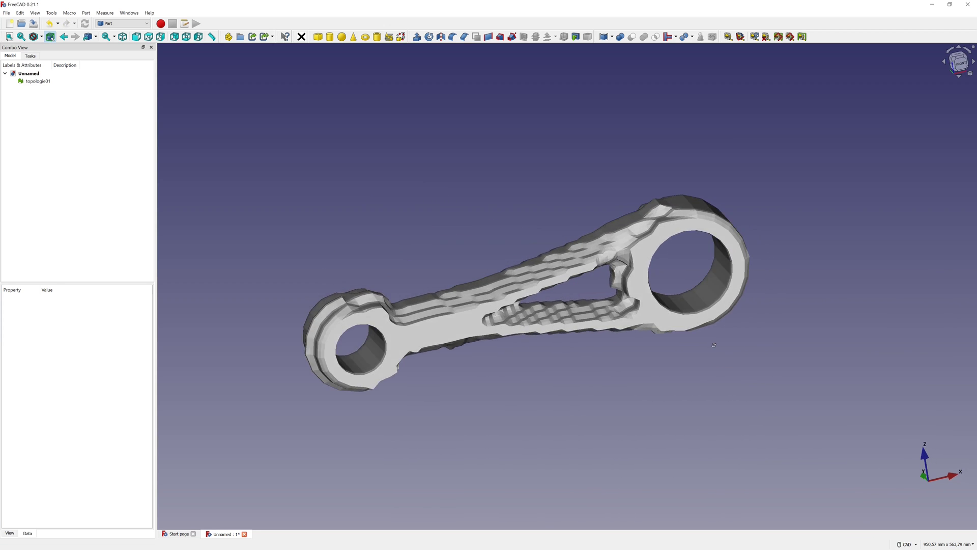
middle_drag(530, 315, 563, 435)
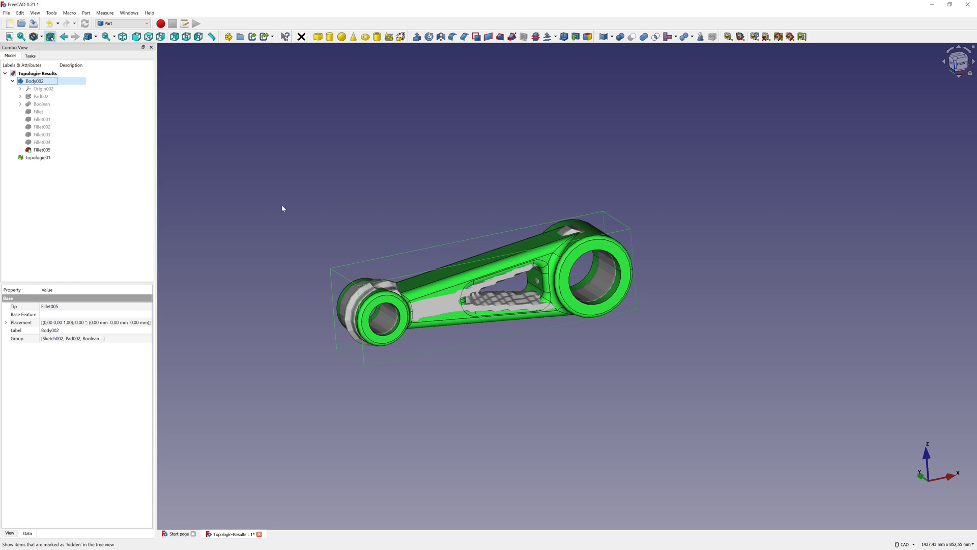
Step: Examine the Body002 solid over the imported mesh in Topologie-Results and hide the topologie01 mesh
scroll(281, 207, down, 3)
scroll(358, 227, up, 4)
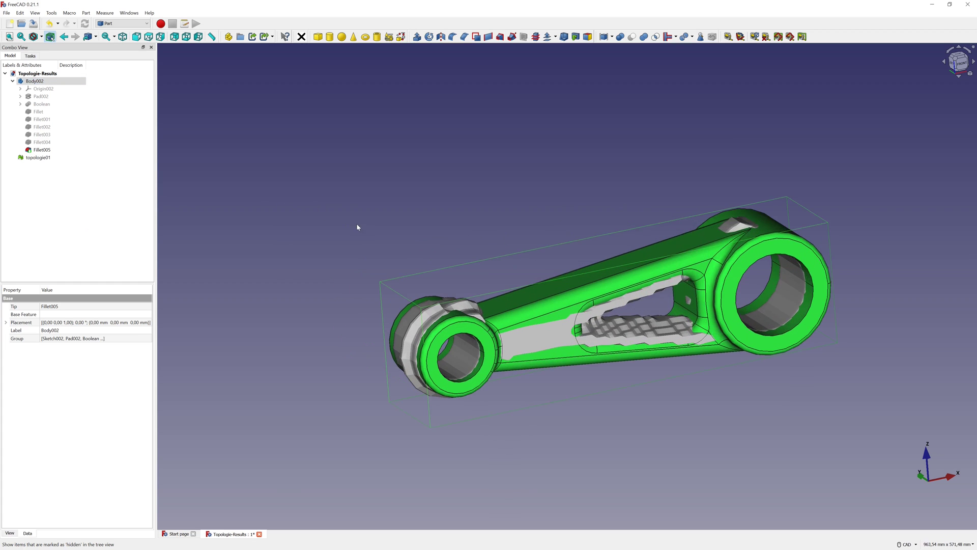
middle_drag(642, 168, 641, 168)
scroll(610, 164, up, 1)
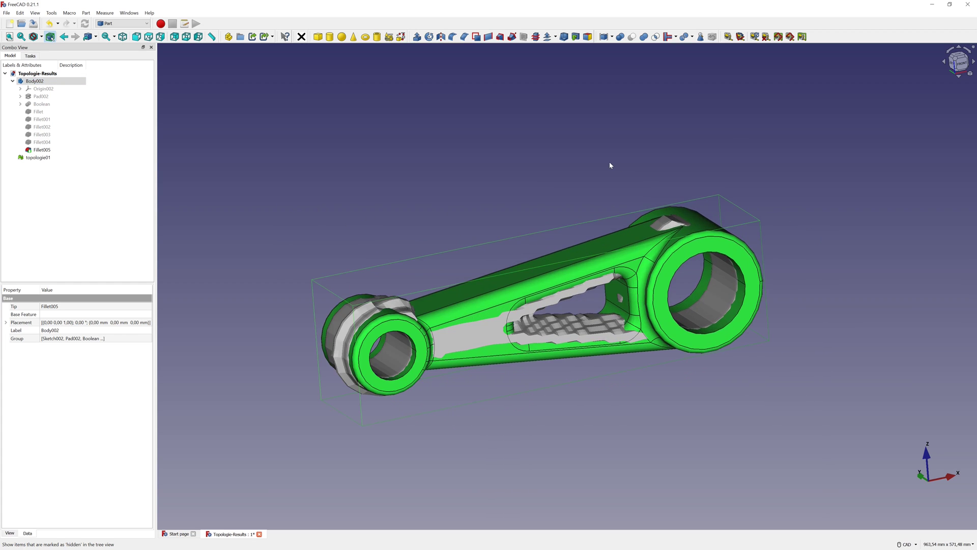
scroll(603, 169, down, 1)
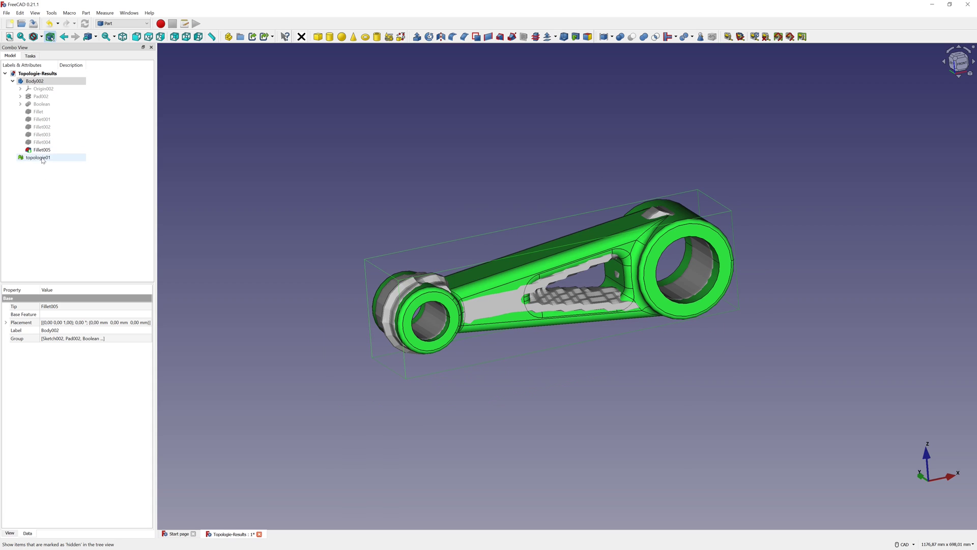
click(63, 209)
click(40, 159)
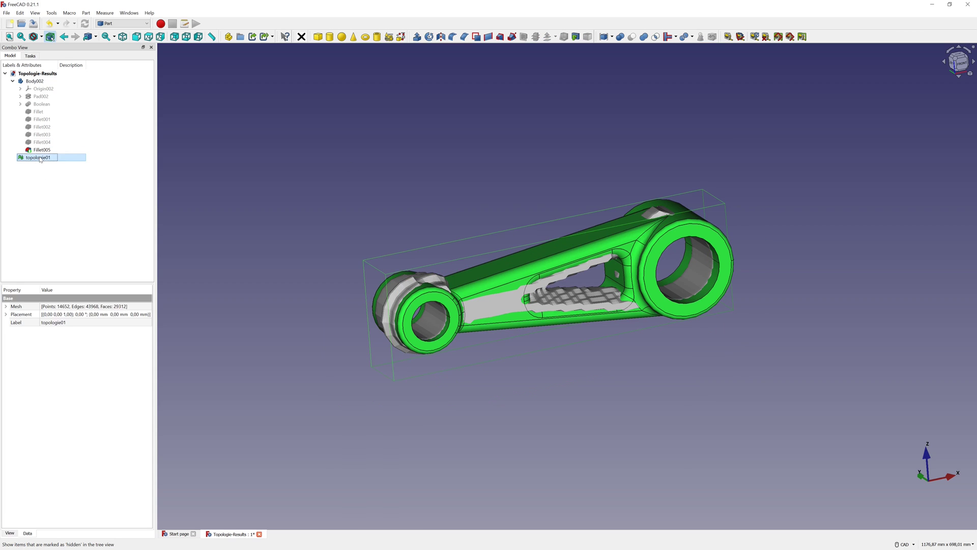
right_click(40, 158)
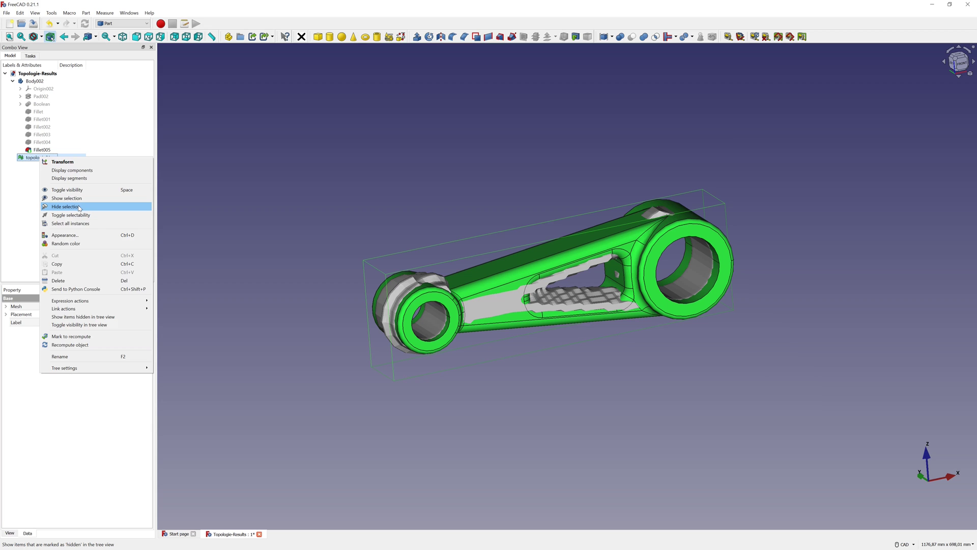